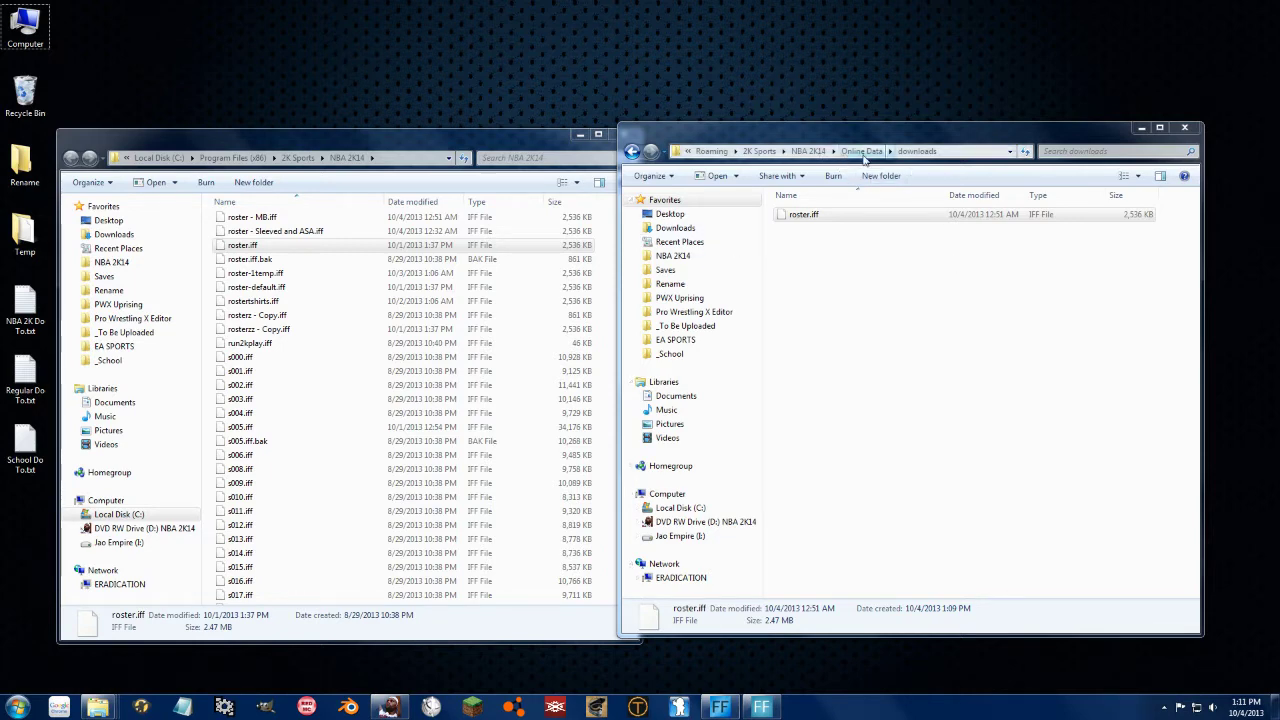
Check the file properties of roster.iff in the downloads folder and close that folder window
right_click(809, 215)
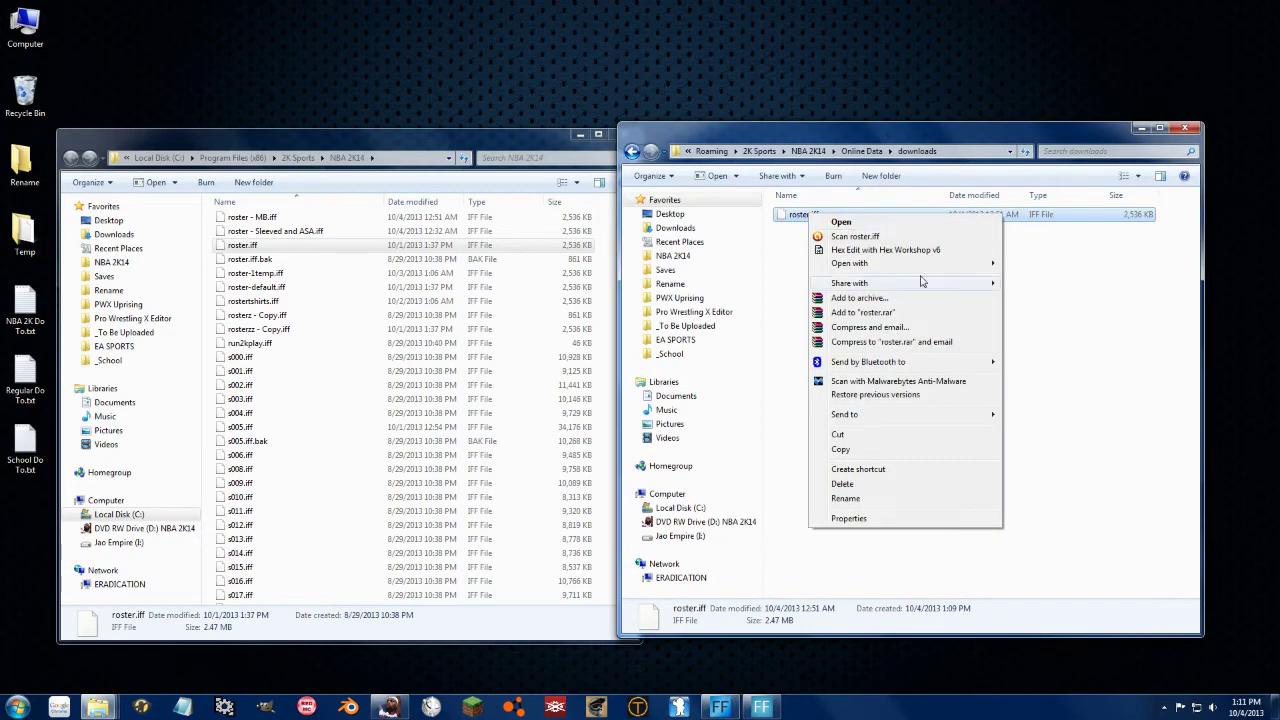
left_click(850, 518)
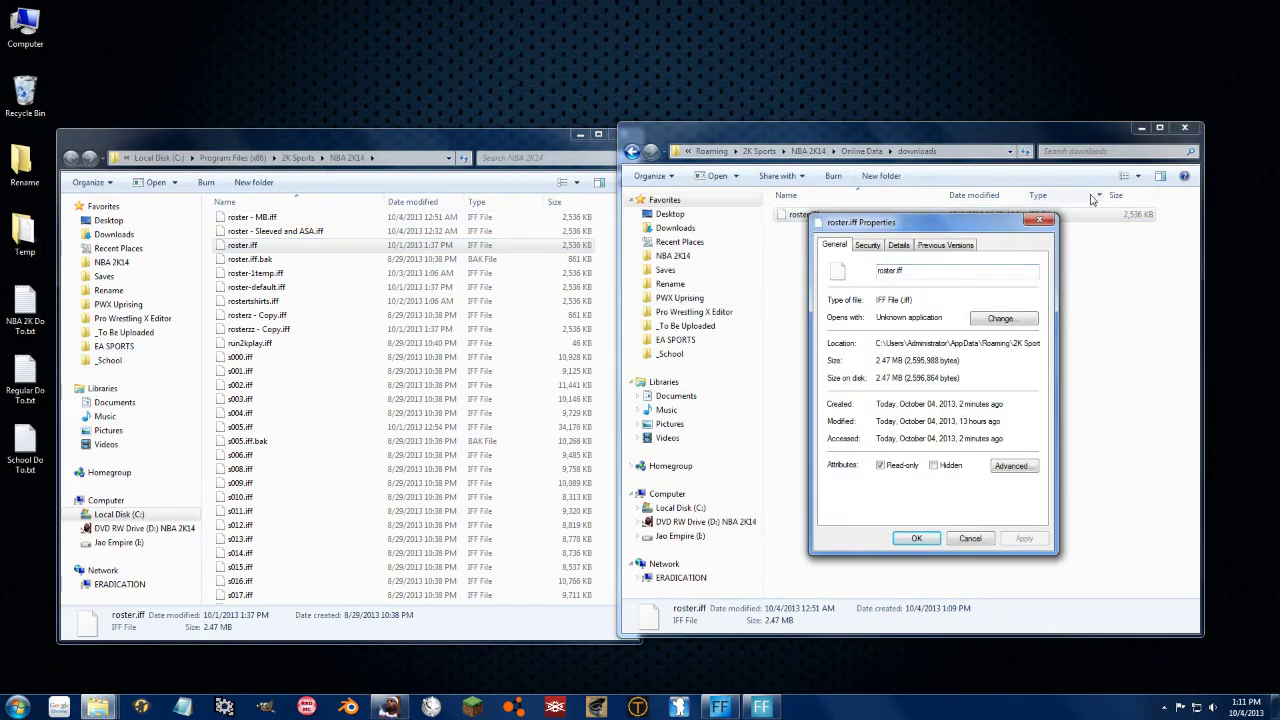
left_click(955, 538)
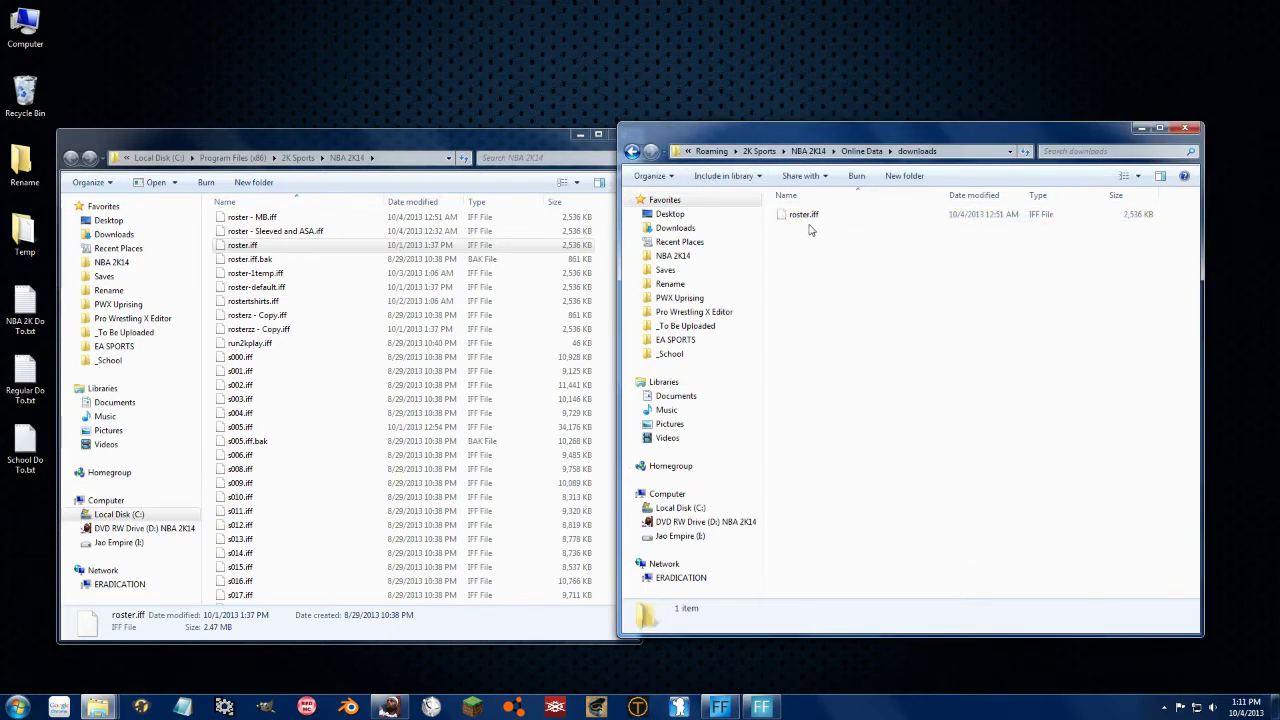
left_click(1198, 129)
left_click_drag(400, 145, 714, 117)
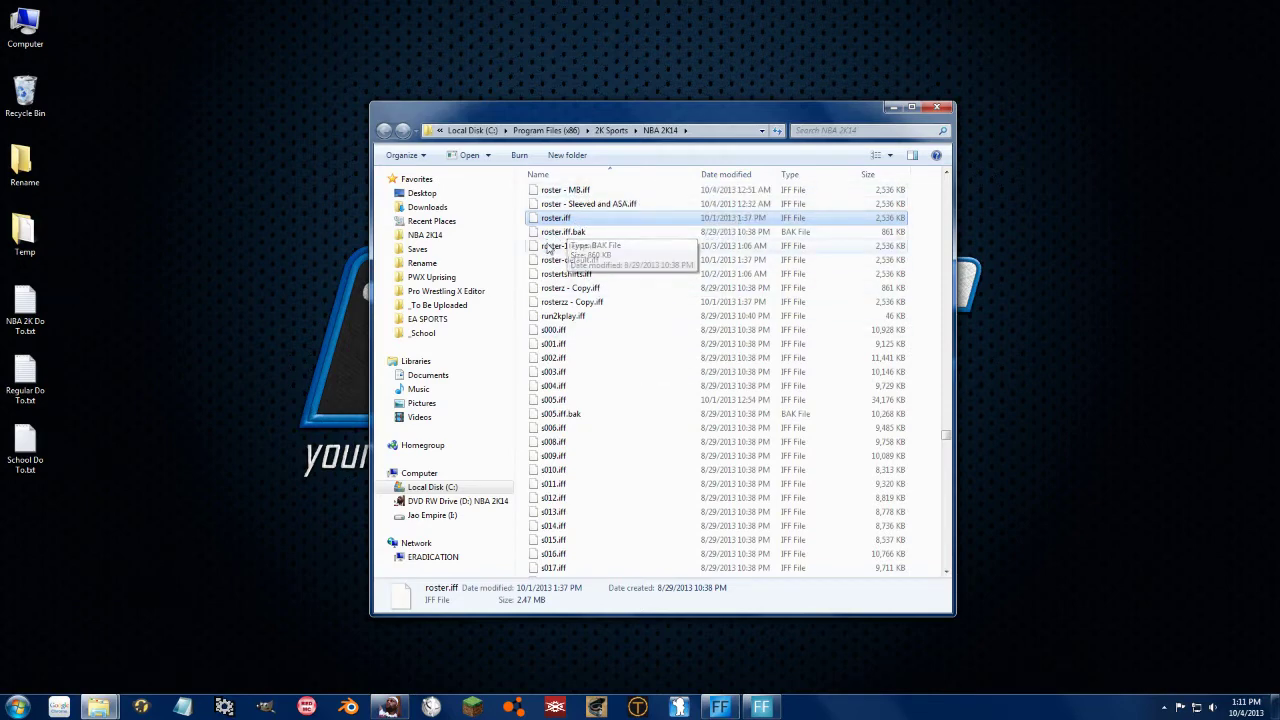
Launch the HexOnSteroids shortcut from the 2K Stuff Tools folder
right_click(99, 707)
left_click(60, 448)
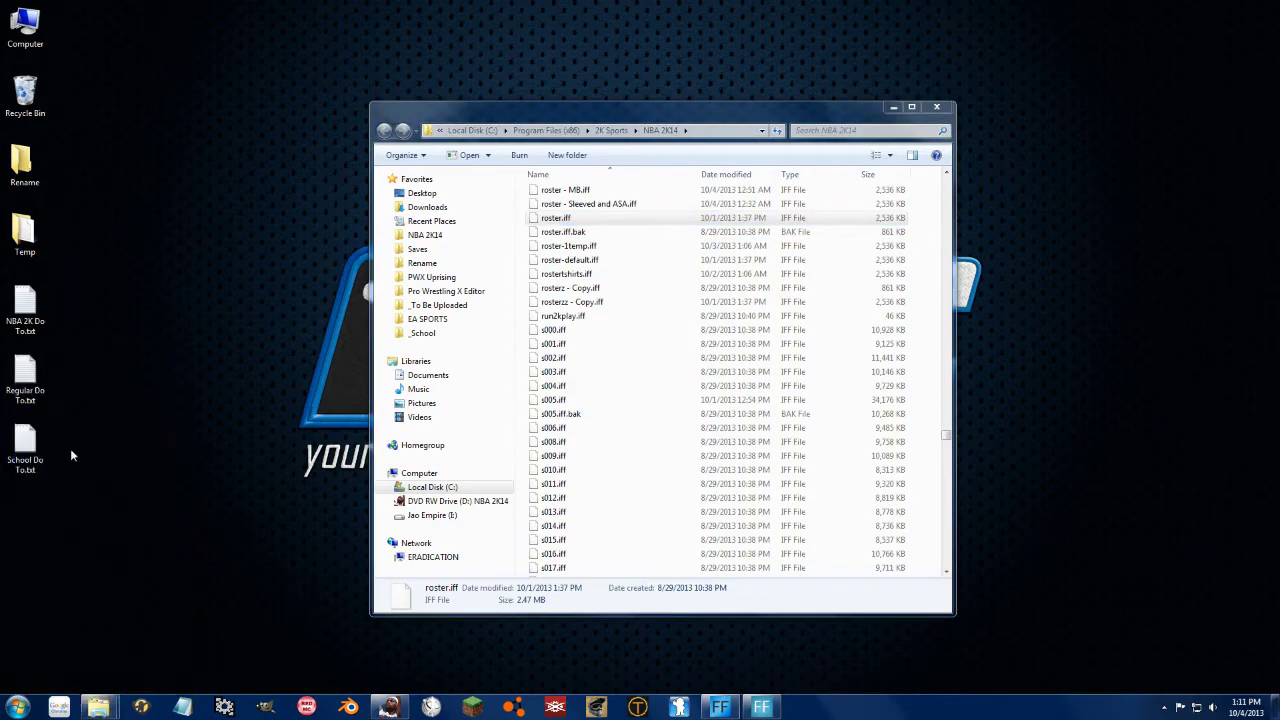
left_click(591, 588)
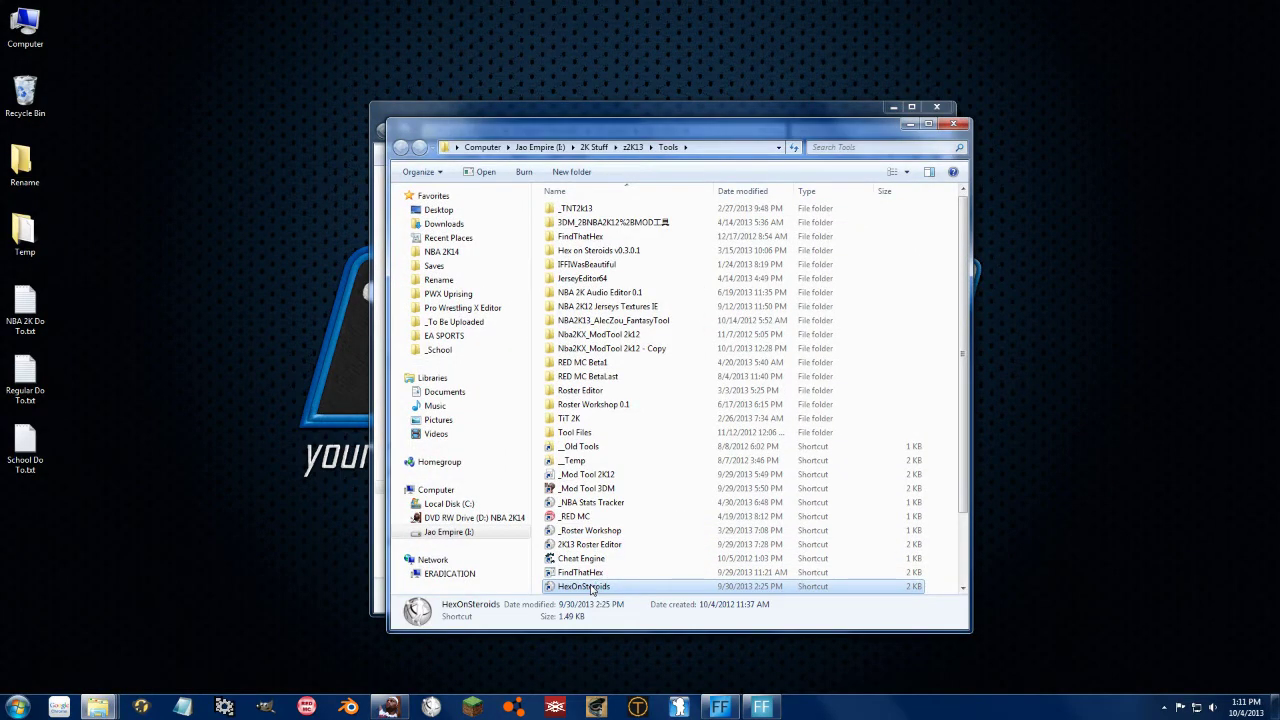
double_click(591, 588)
left_click(190, 162)
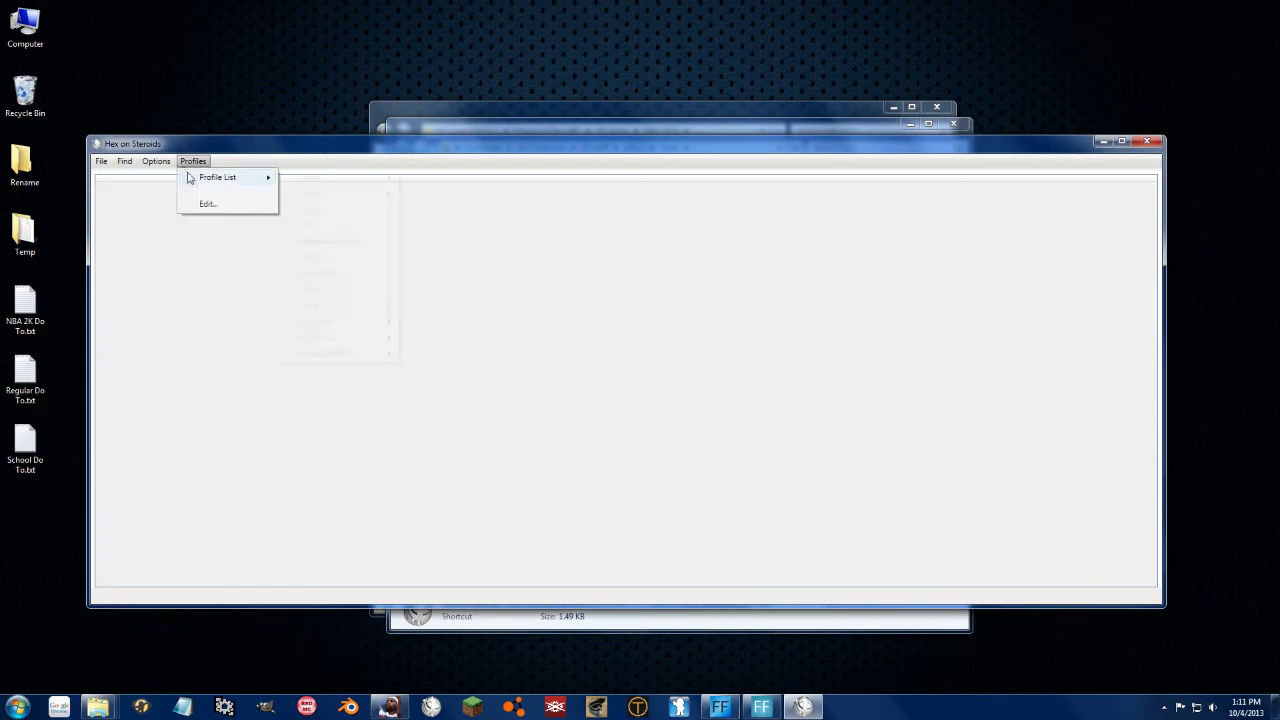
Browse to Documents > Hex on Steroids > Profiles > Rosters and look over the 2K14 iff profile files
left_click(18, 707)
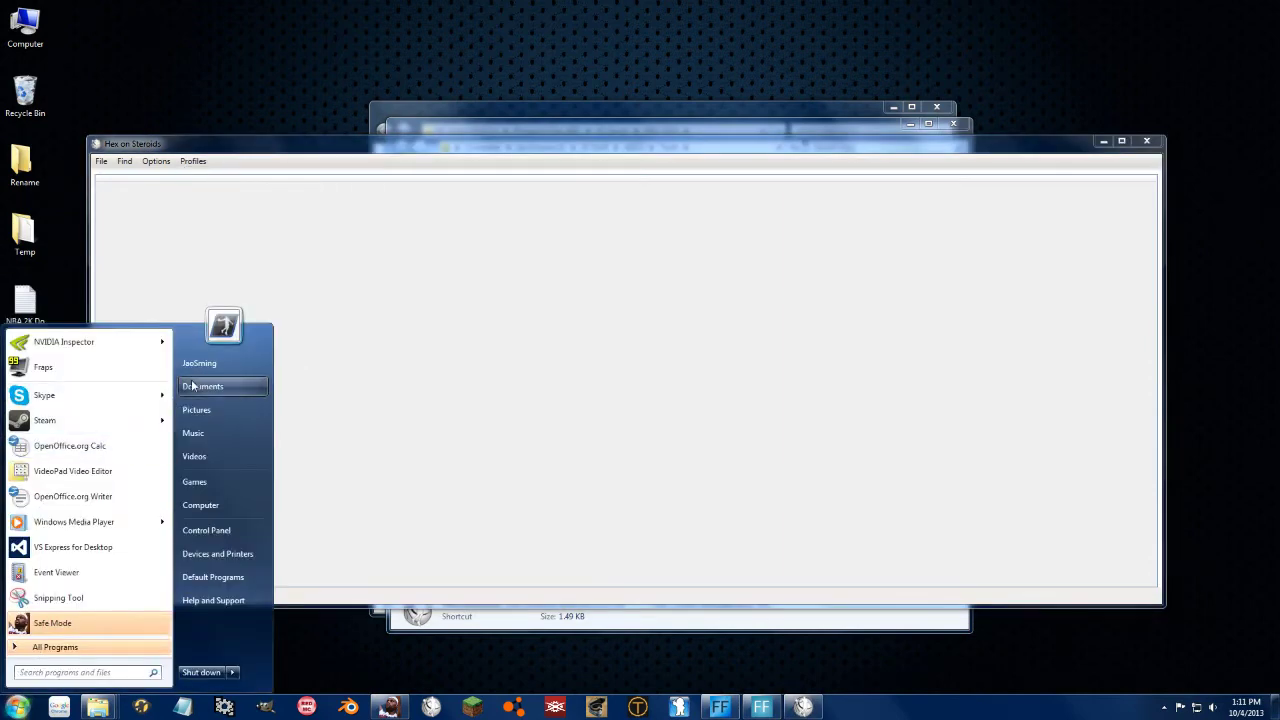
left_click(195, 386)
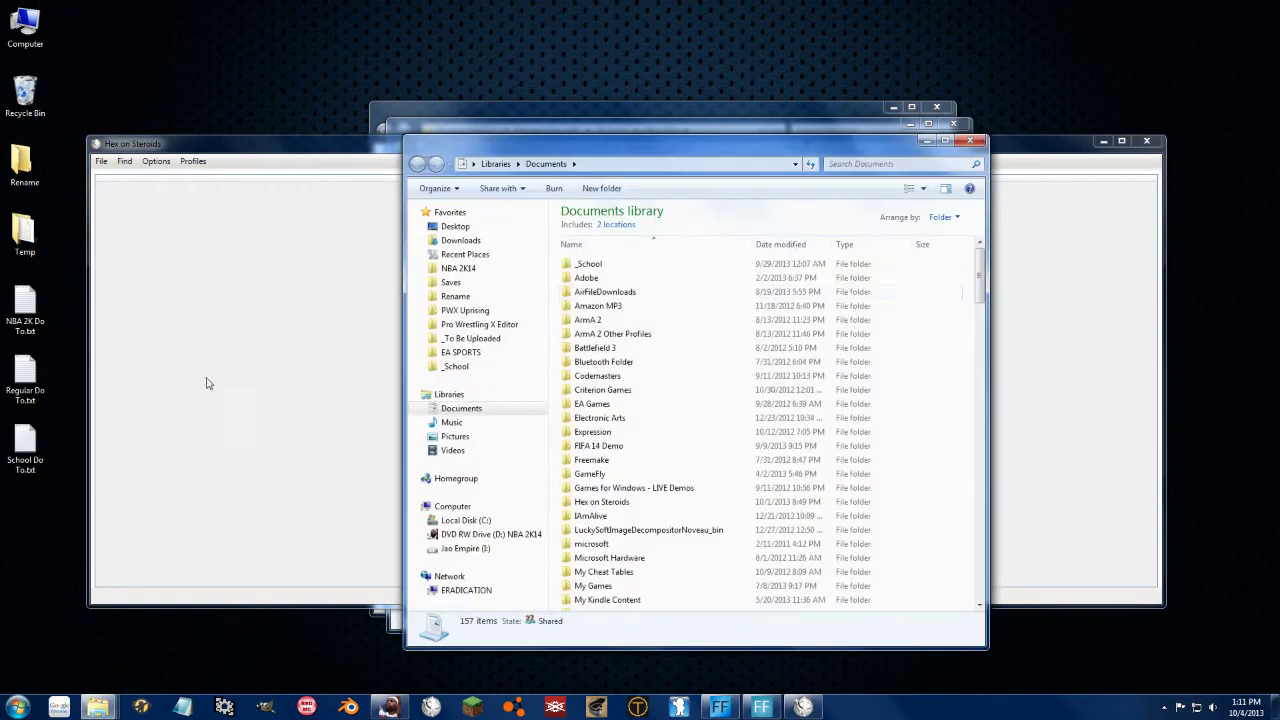
double_click(612, 505)
double_click(604, 264)
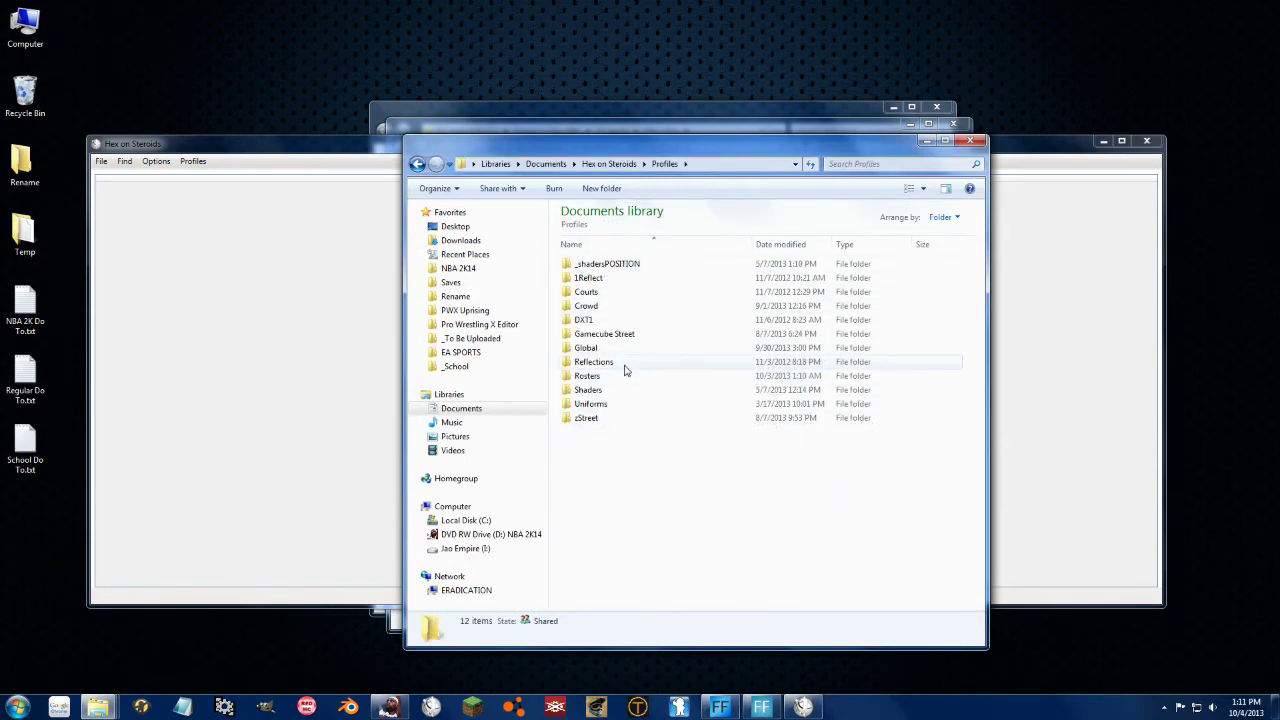
double_click(588, 378)
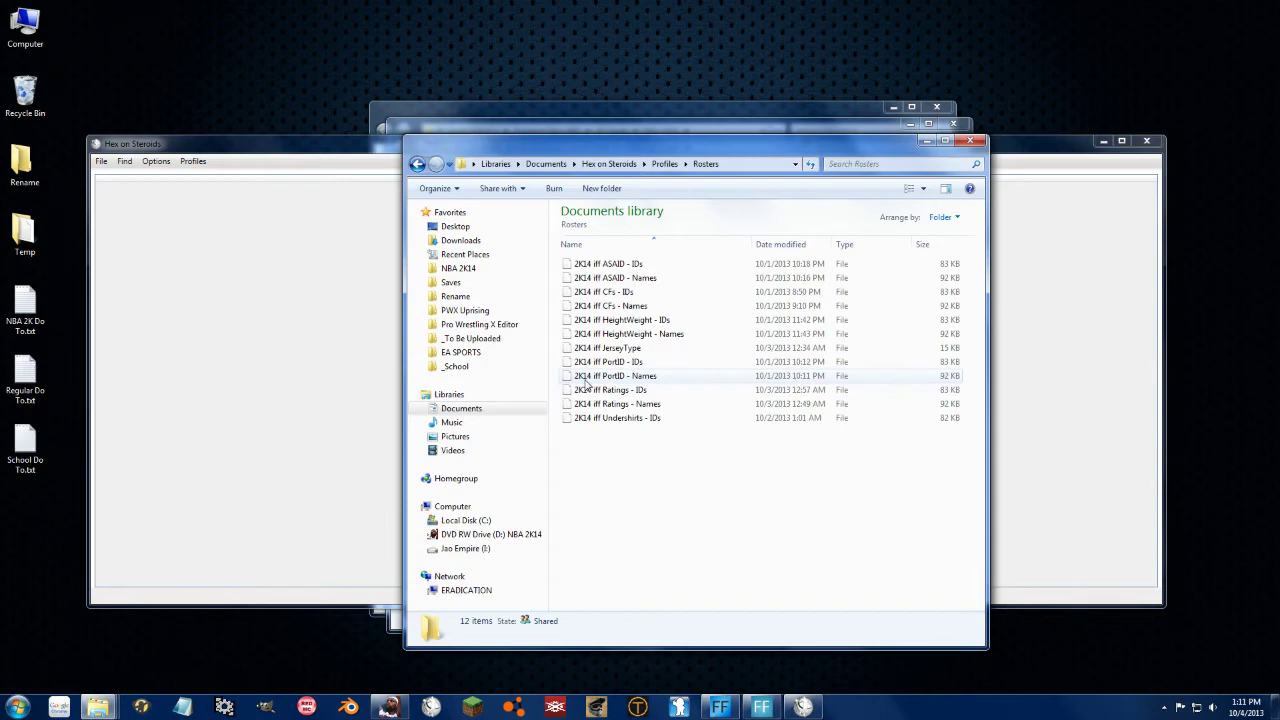
left_click_drag(714, 488, 575, 258)
left_click(650, 520)
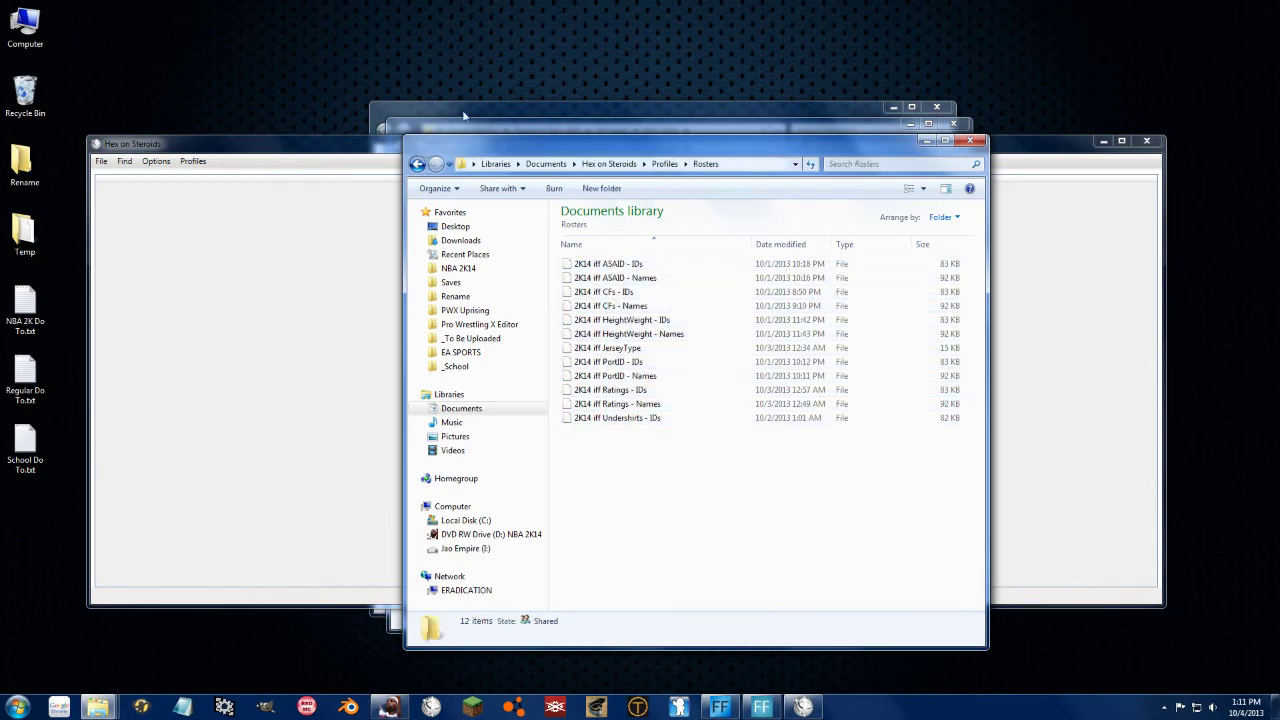
Load the Rosters profile "2K14 iff Ratings - Names" in Hex on Steroids
left_click(193, 161)
mouse_move(225, 177)
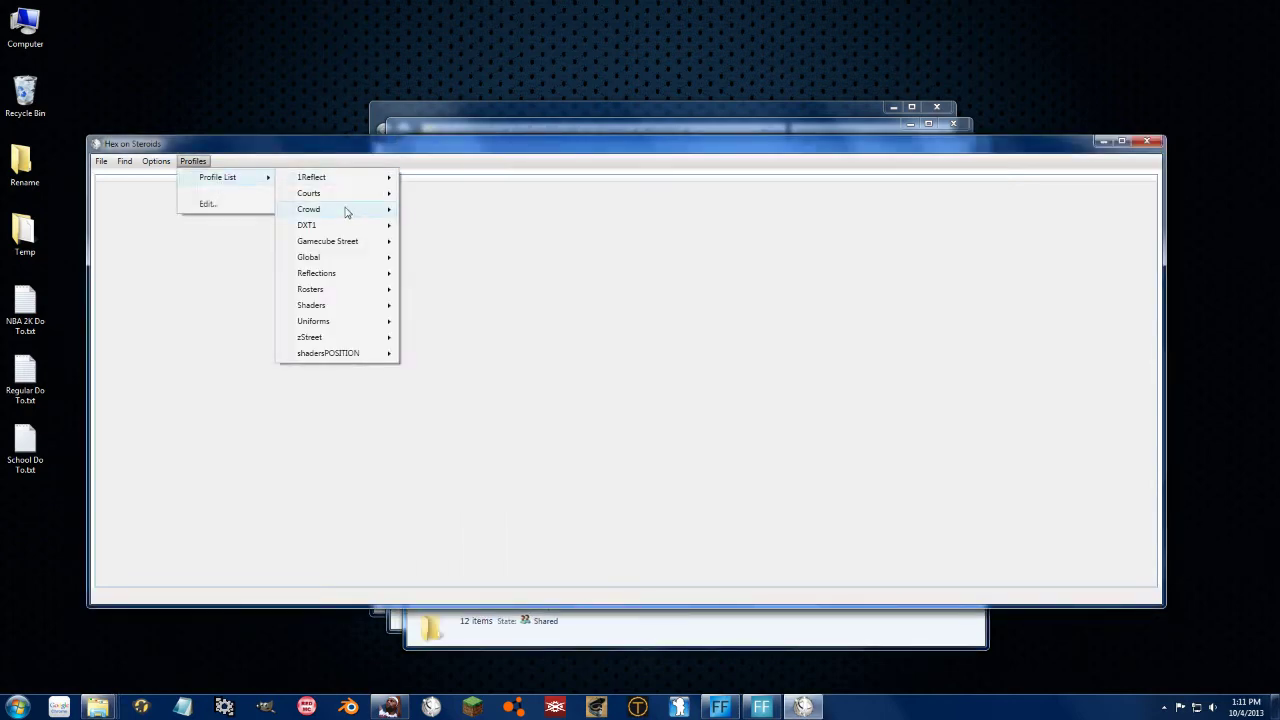
mouse_move(334, 289)
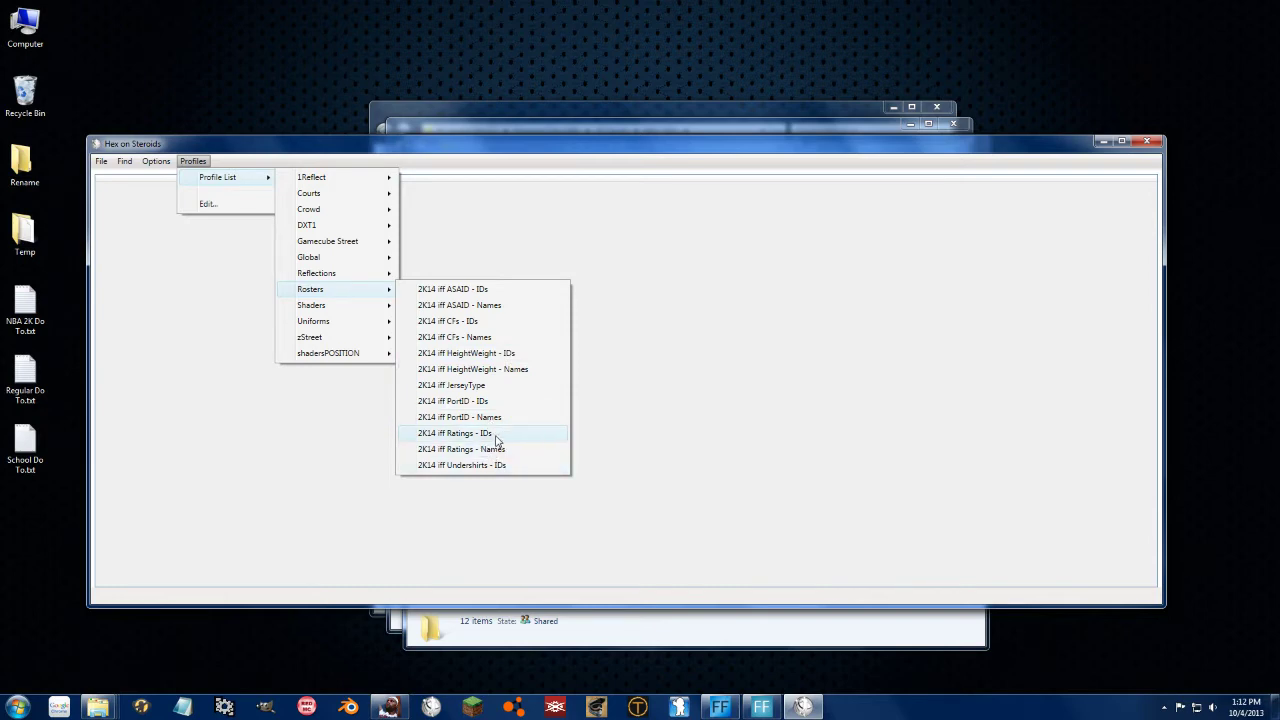
left_click(498, 451)
Open the file "roster - Sleeved and ASA.iff" from the NBA 2K14 folder with the loaded ratings profile
left_click(101, 162)
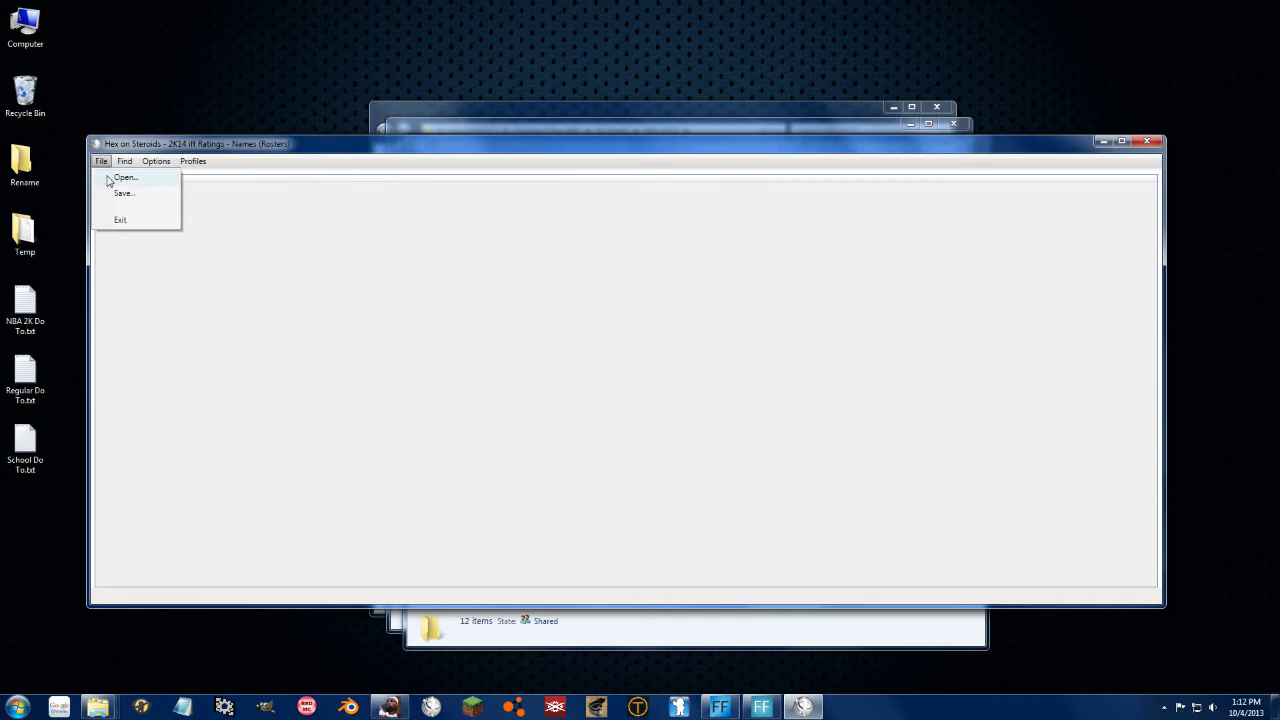
left_click(118, 178)
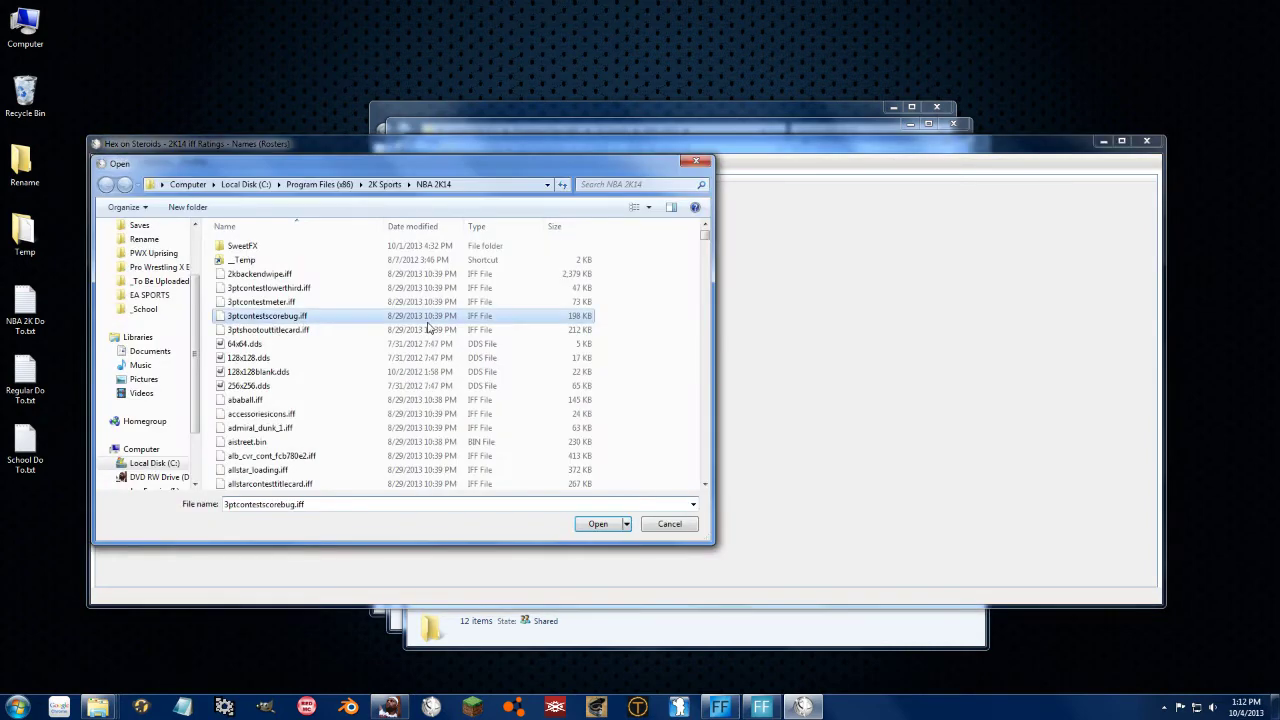
key("Down")
key("Down")
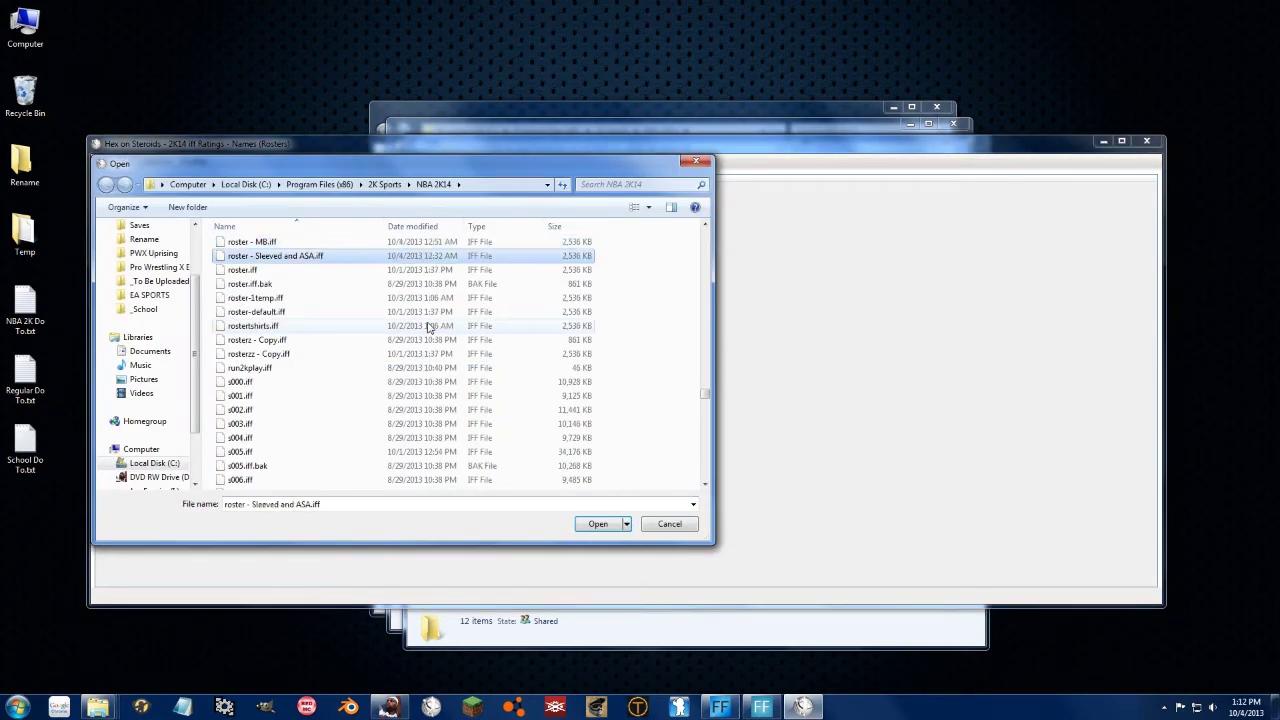
key("Return")
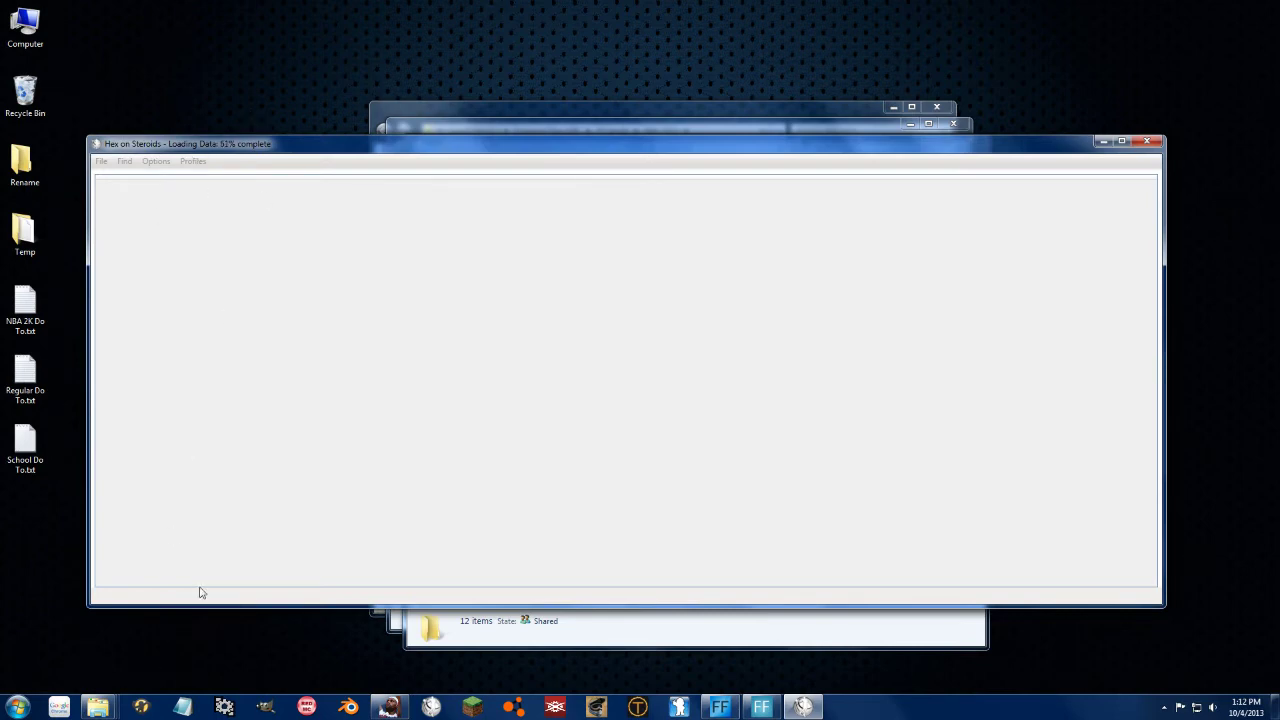
Copy Kobe Bryant's ratings from rows 0 to 29 of the roster table into a blank OpenOffice Calc spreadsheet starting at B3
key("super")
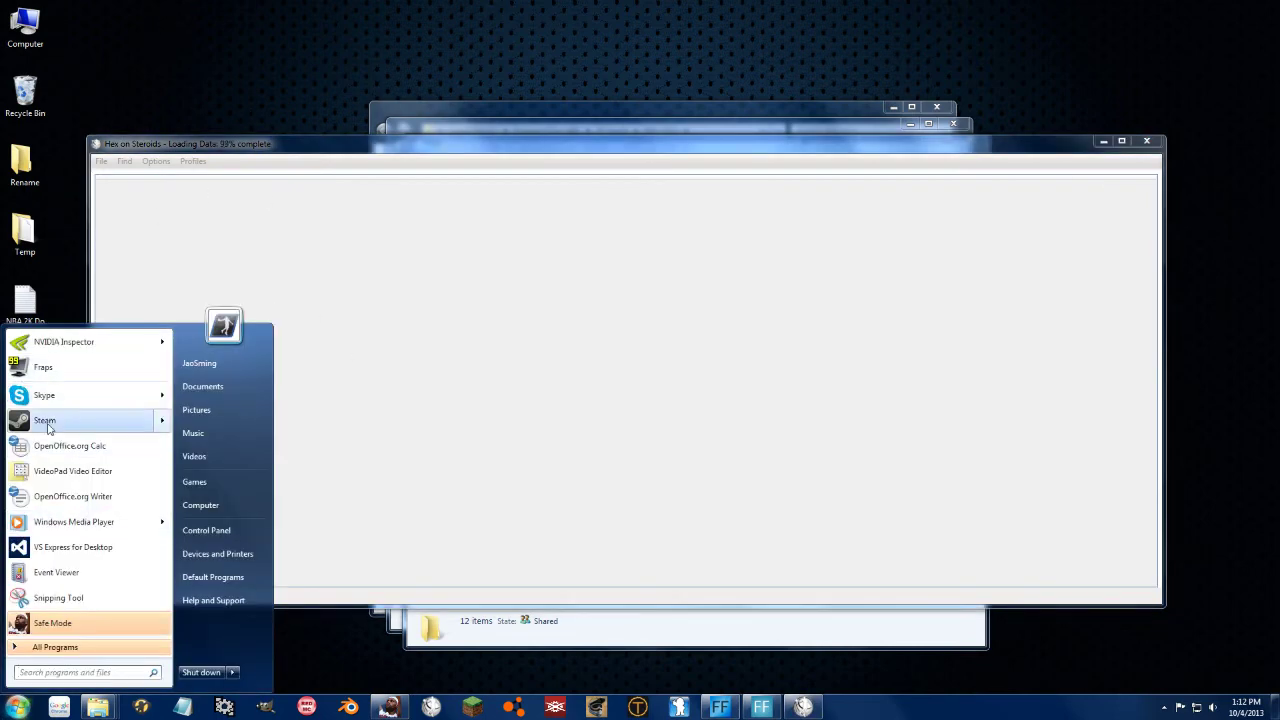
left_click(775, 182)
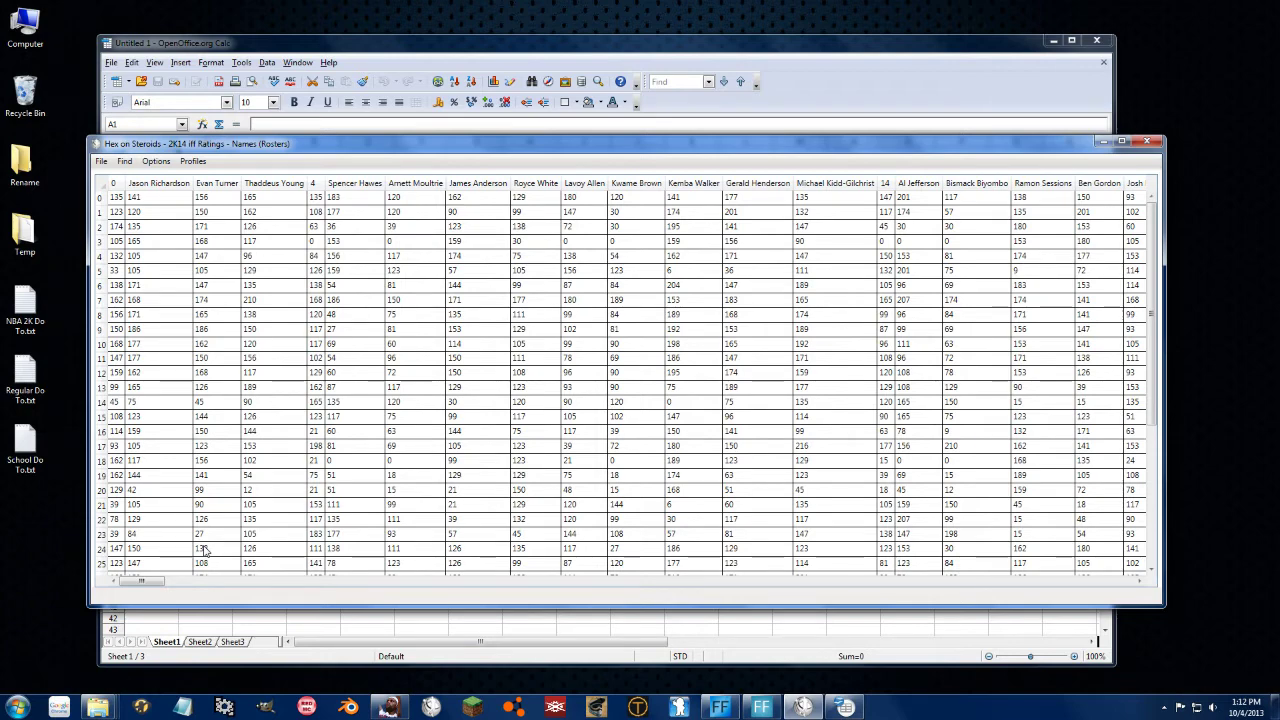
left_click_drag(155, 584, 380, 585)
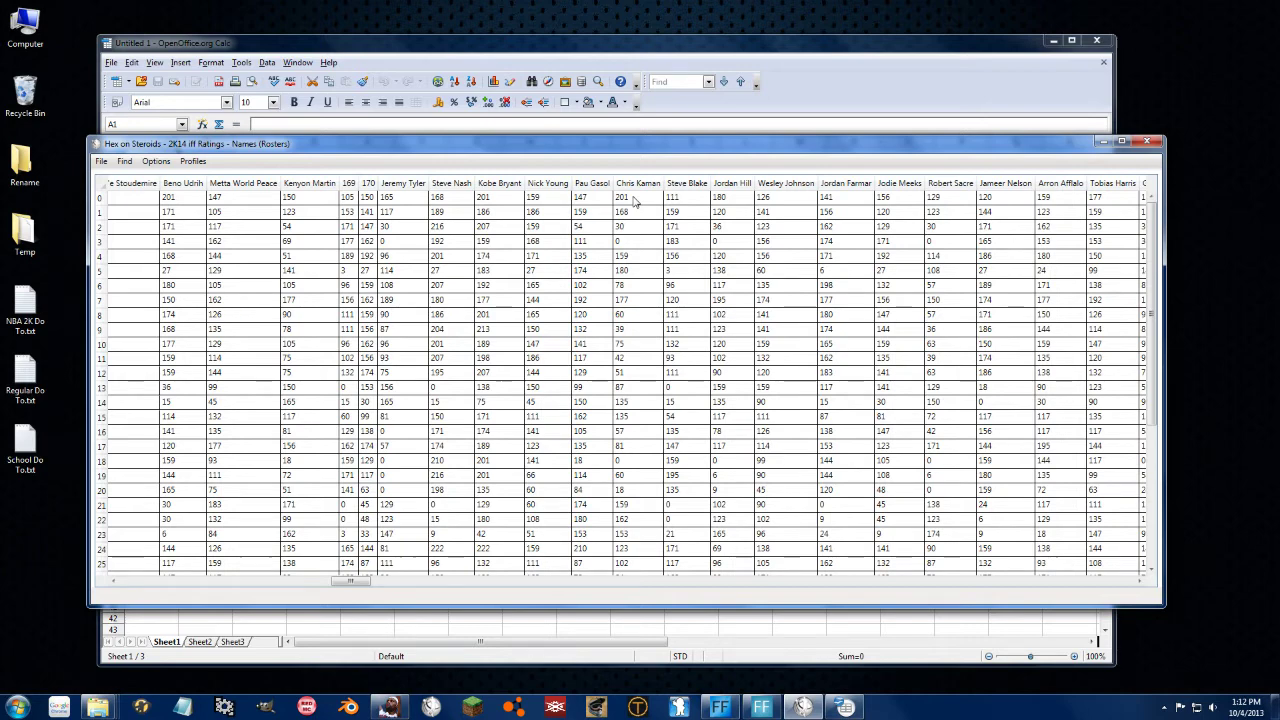
left_click_drag(486, 202, 495, 527)
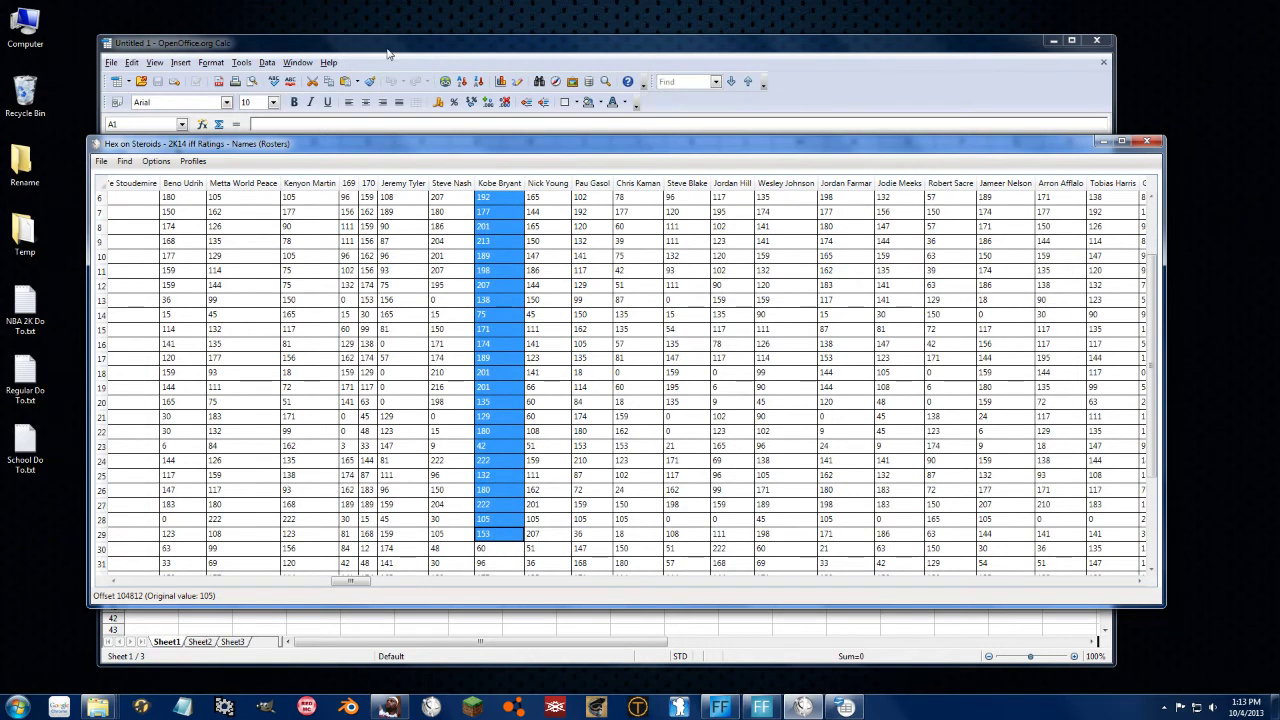
left_click(470, 82)
left_click(209, 178)
key("ctrl+v")
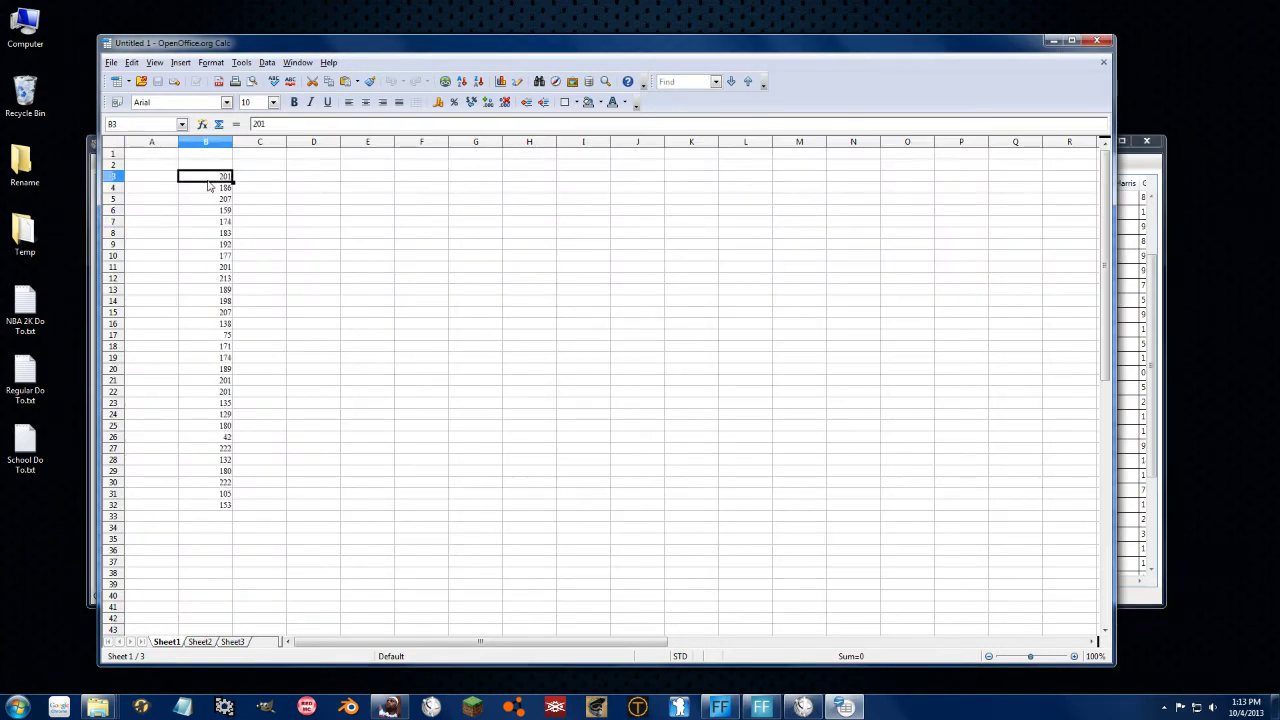
Enter the formula =B3/3+25 in C3 and fill it down to C32 to convert the copied values to ratings
left_click(265, 180)
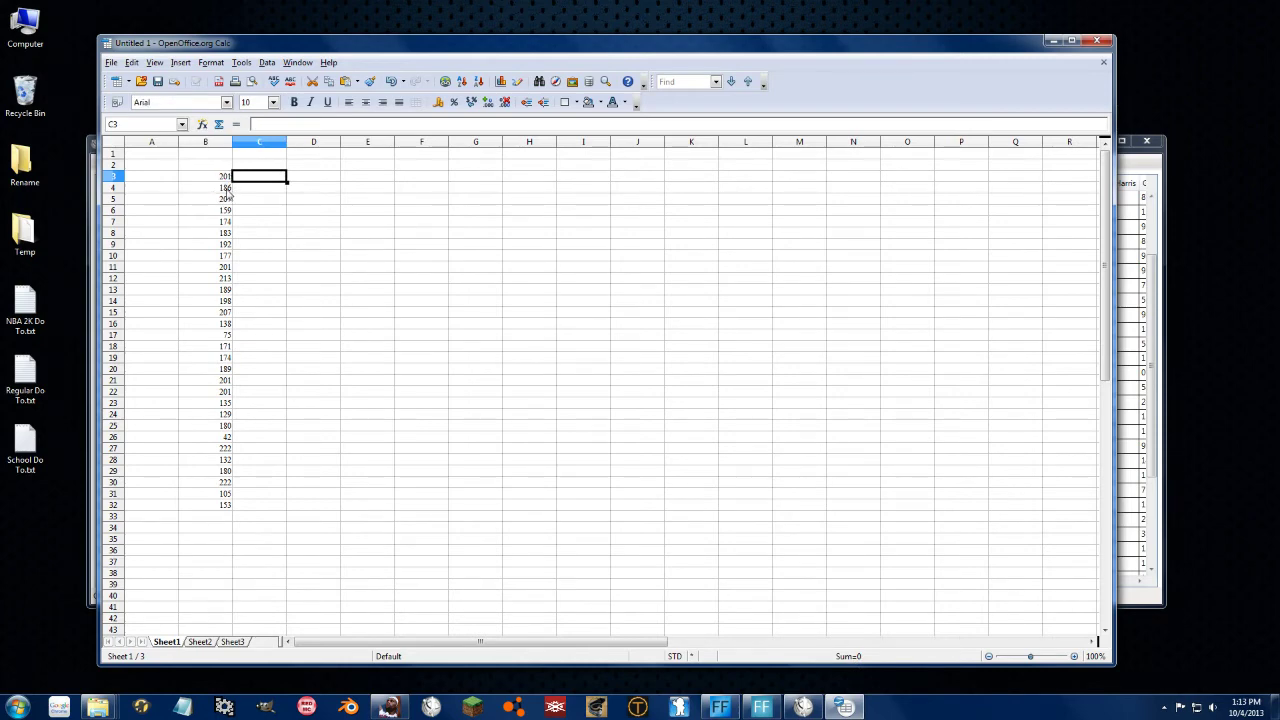
type("=")
left_click(222, 180)
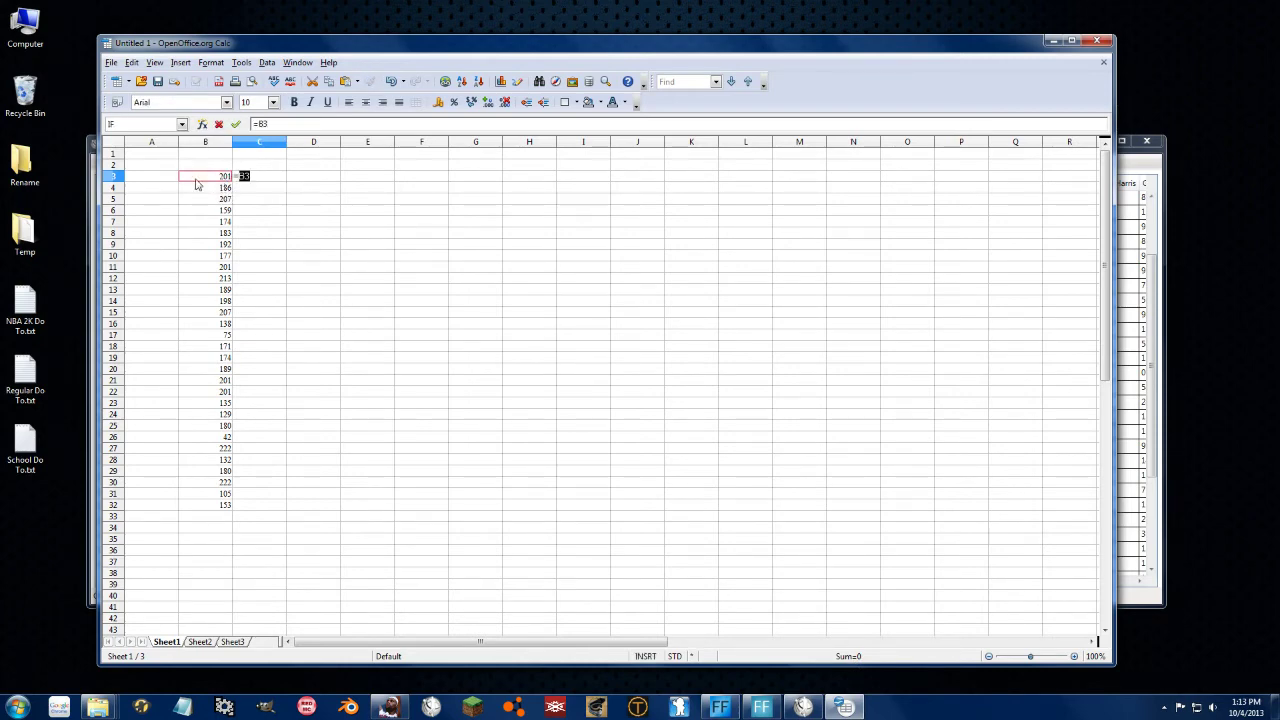
type("/3+25")
key("Return")
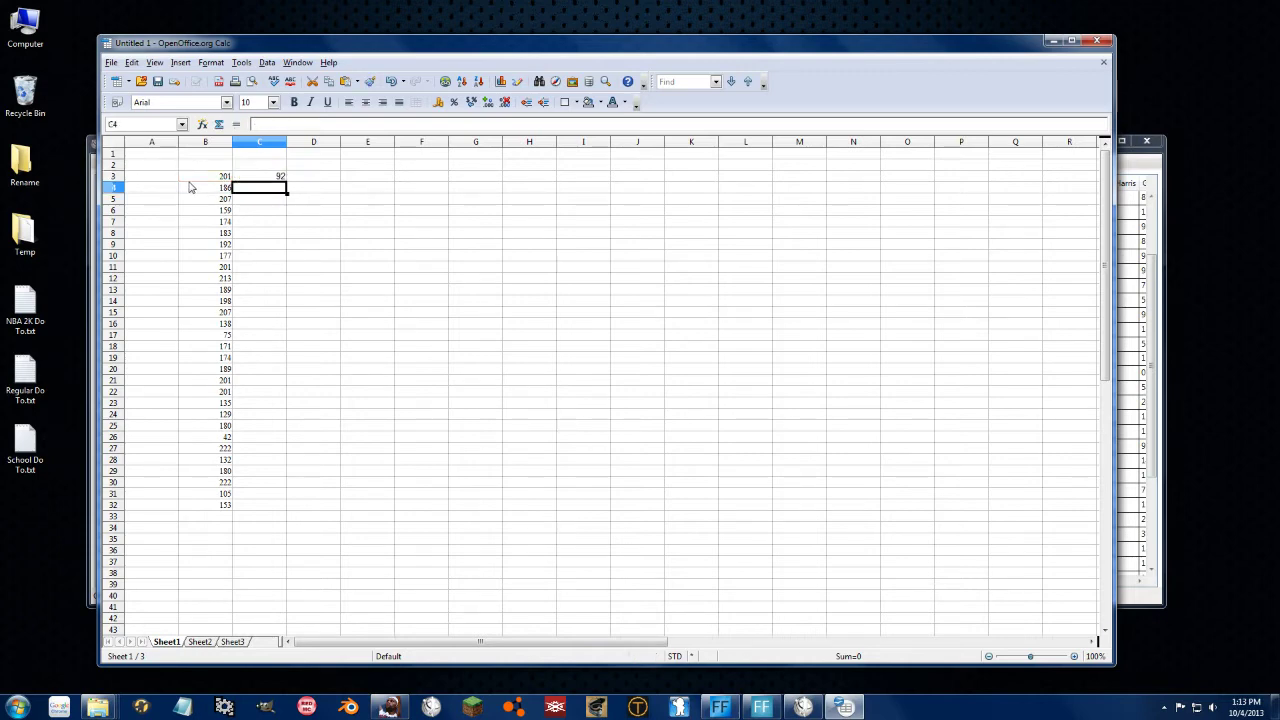
left_click(278, 180)
left_click_drag(287, 181, 278, 513)
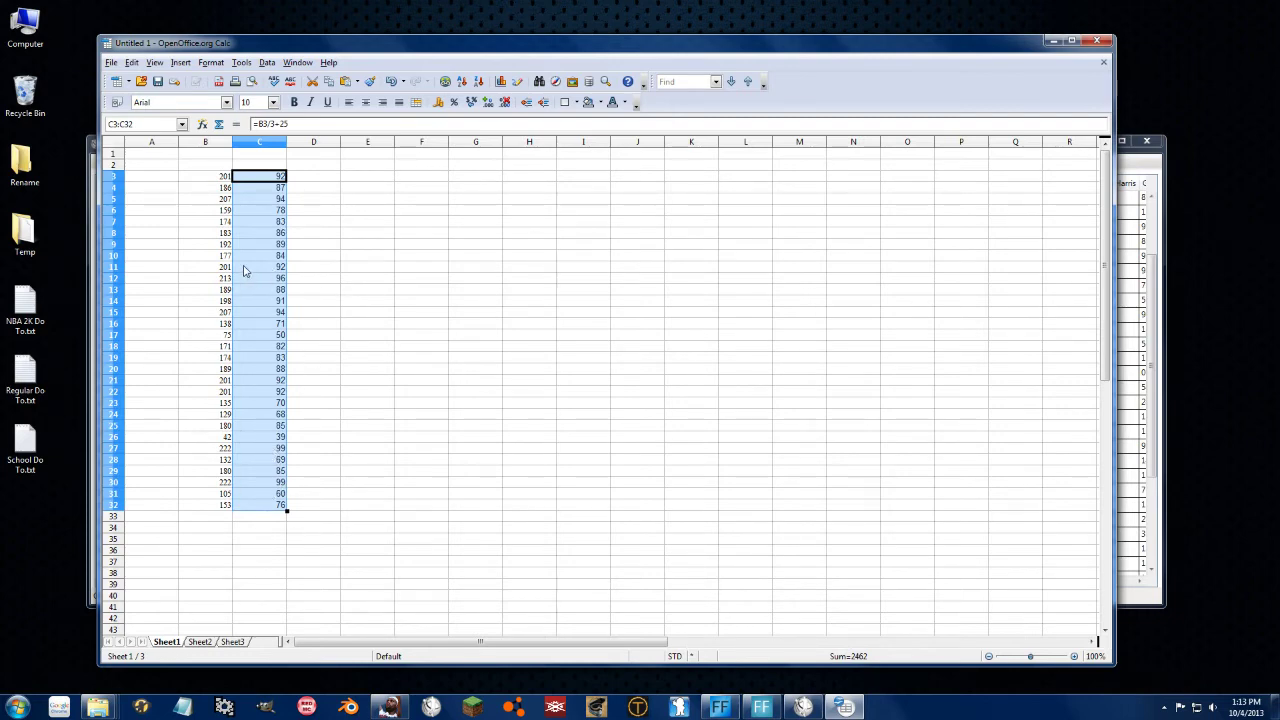
left_click(153, 187)
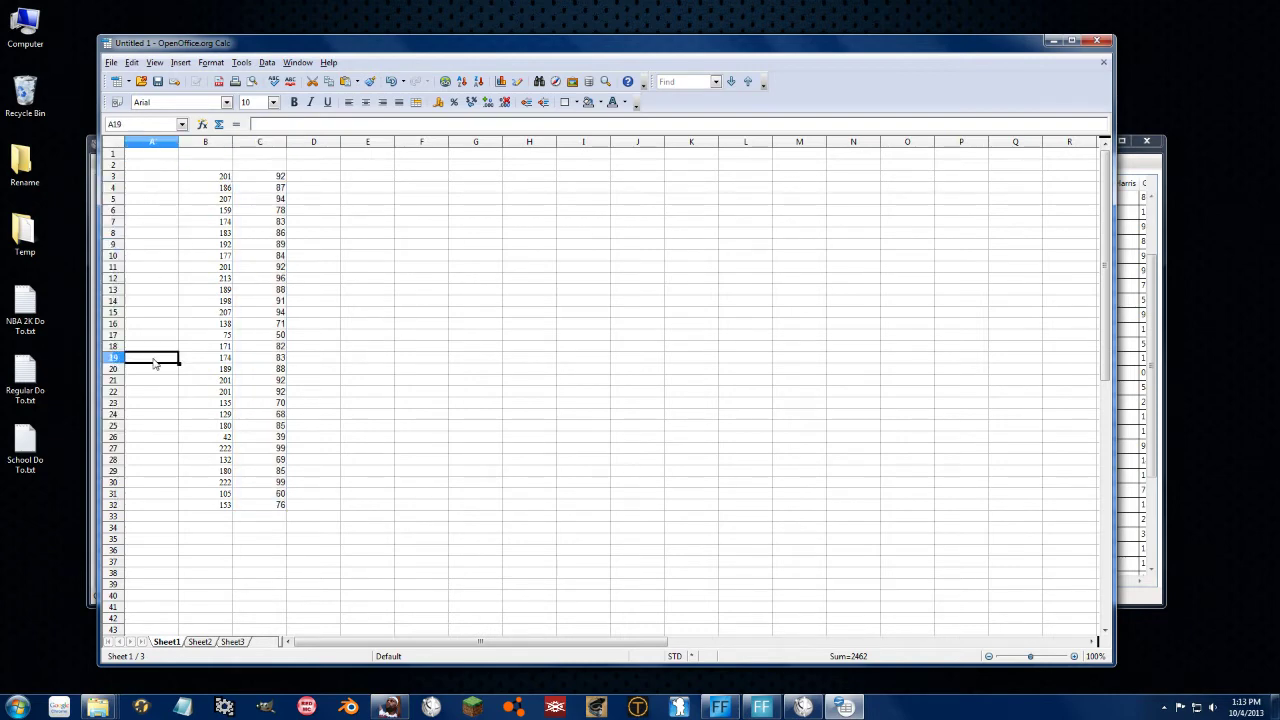
left_click(306, 199)
left_click(306, 178)
left_click(282, 178)
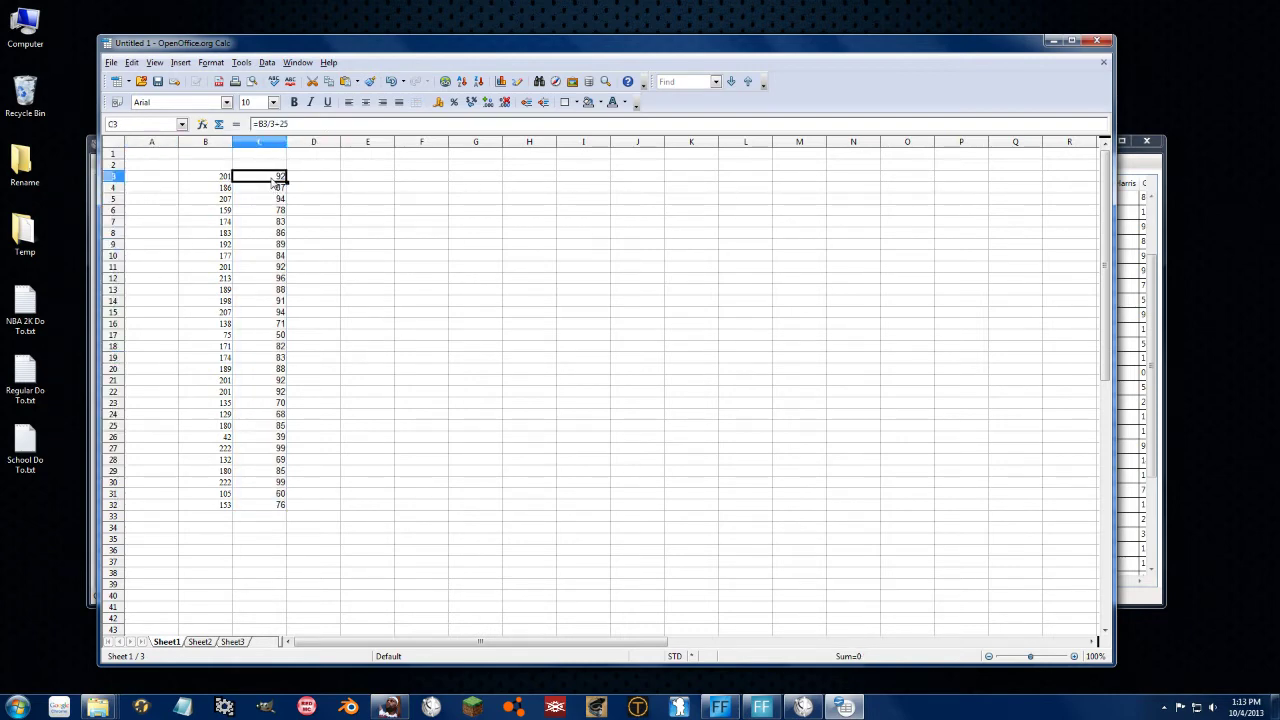
left_click(309, 221)
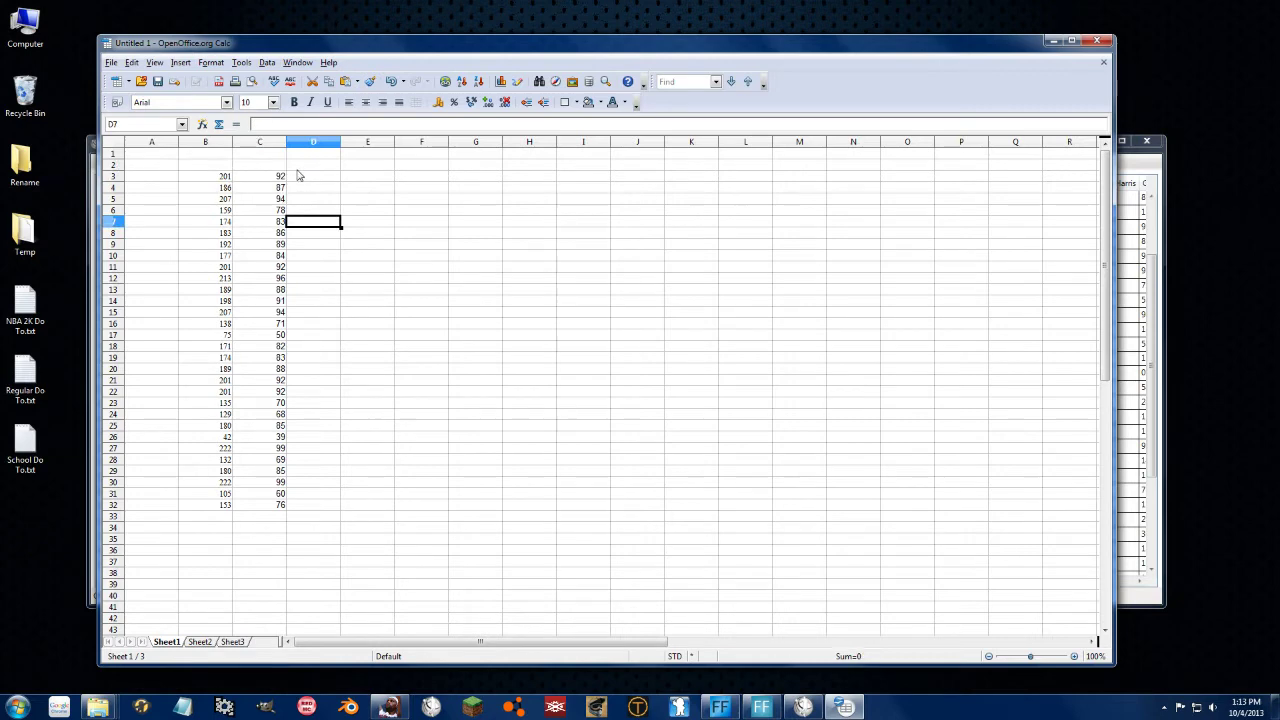
Enter the new rating 60 in D3 and fill the series down to D32
left_click(305, 179)
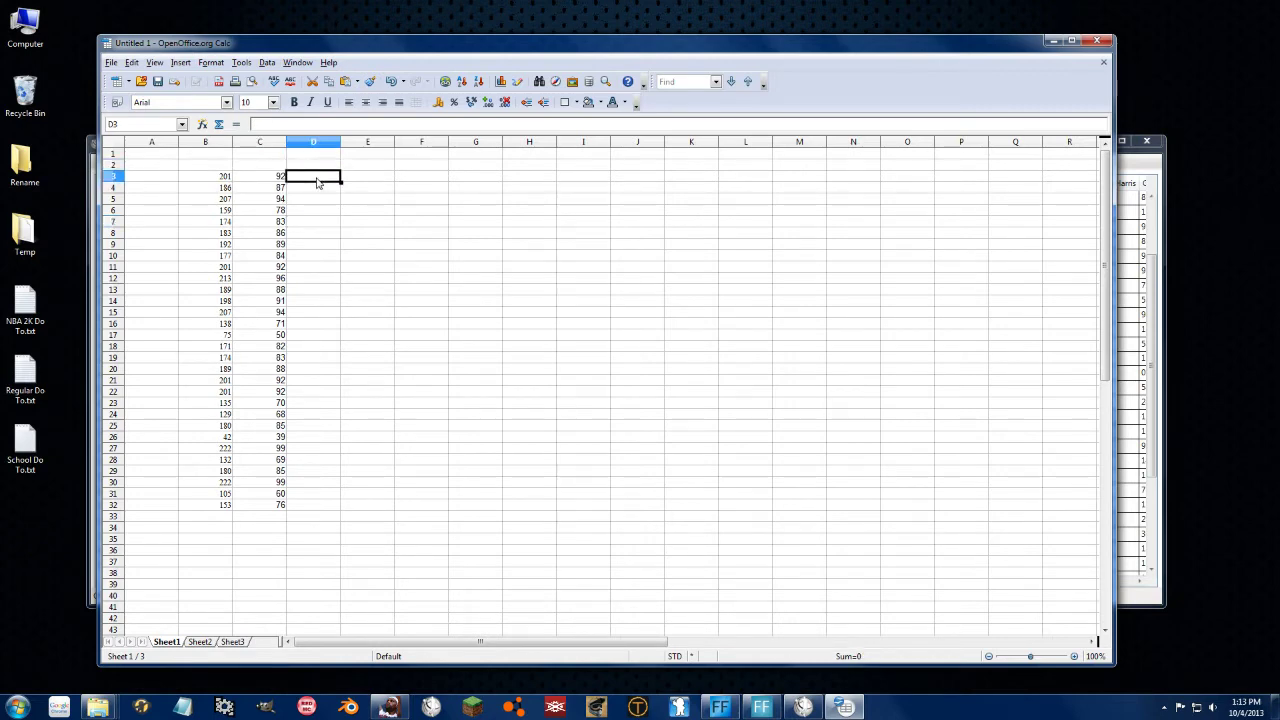
type("60")
key("Return")
left_click(337, 176)
left_click_drag(341, 180, 349, 517)
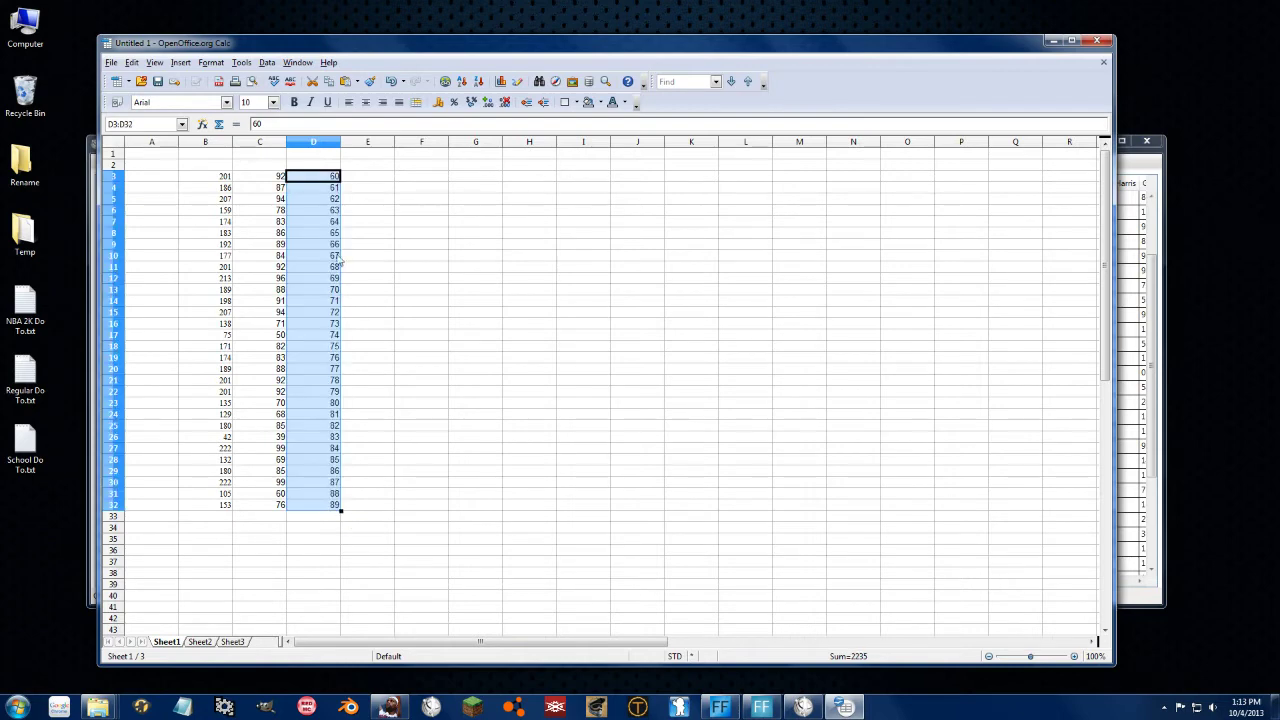
Enter the formula =D3*3-75 in E3 to convert the new rating back to its raw roster value
left_click(357, 176)
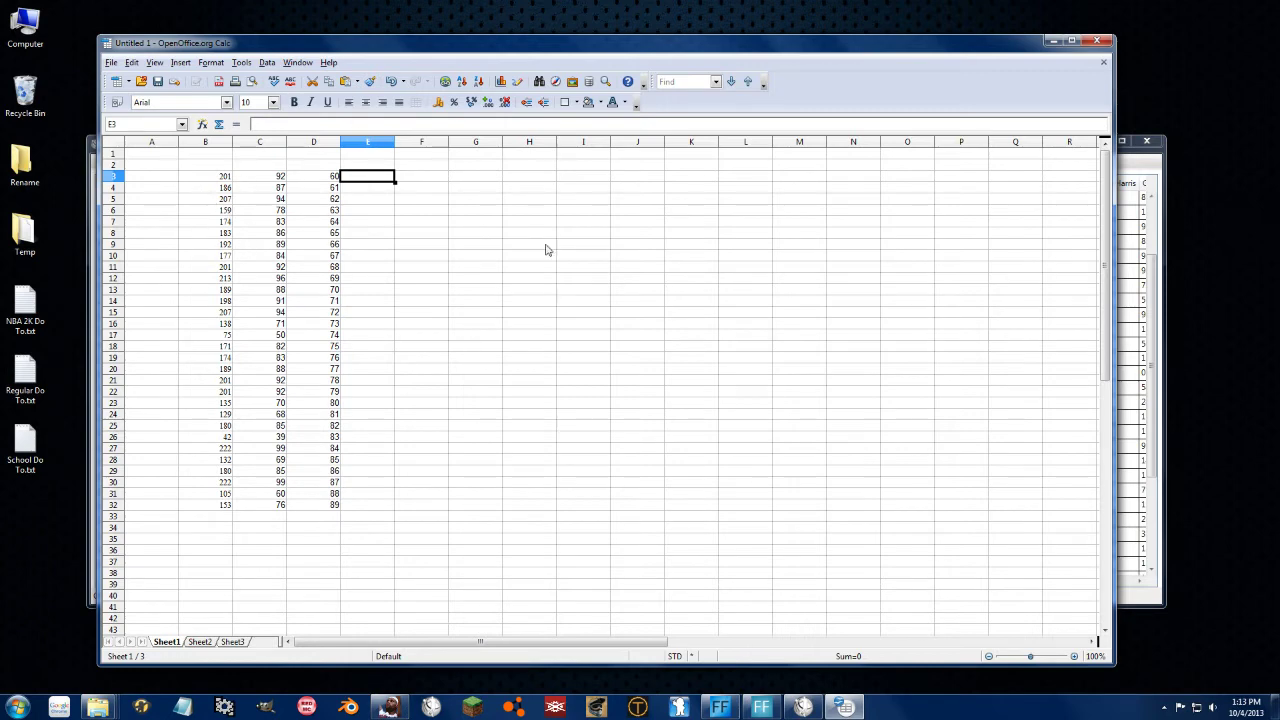
type("=")
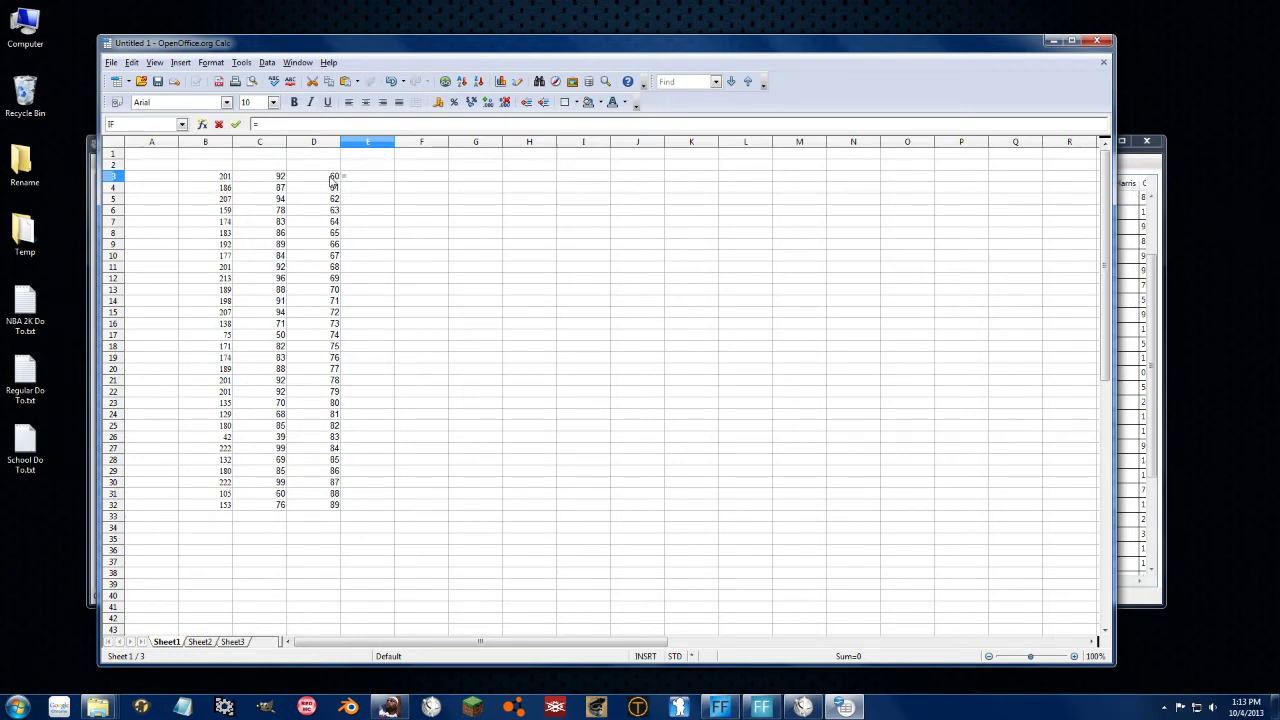
left_click(333, 180)
type("*3-75")
key("Return")
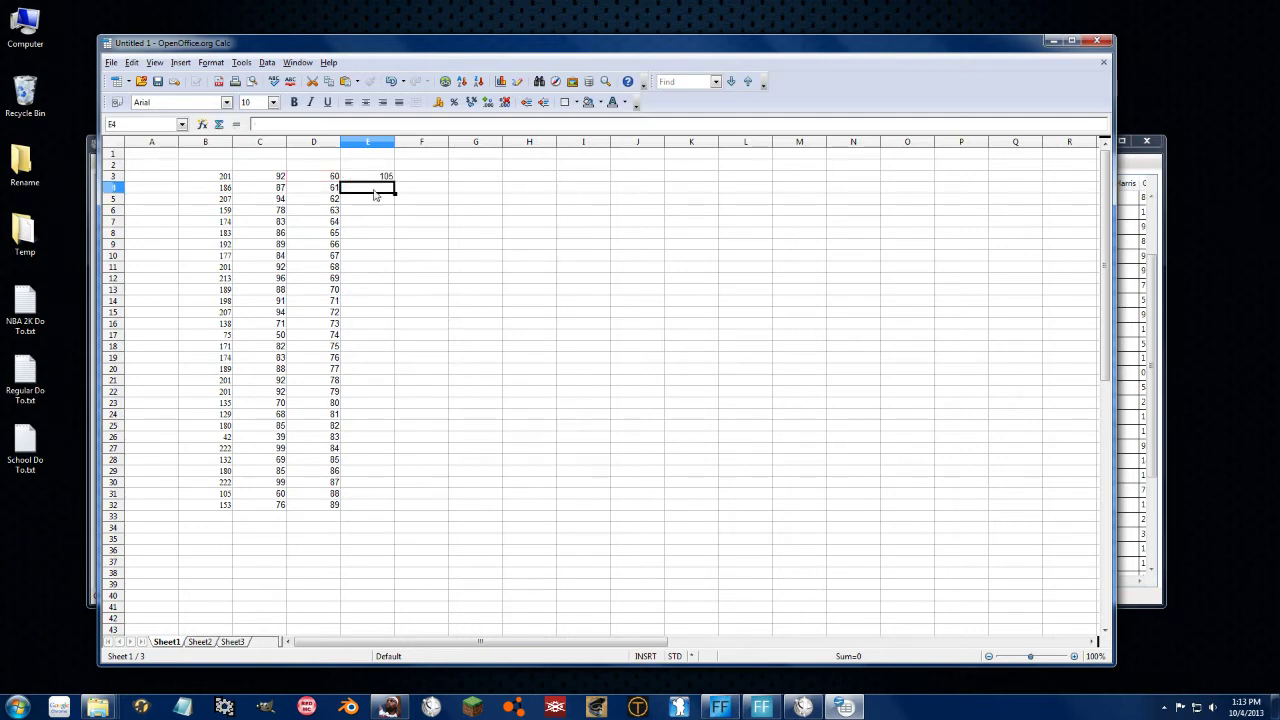
Fill the raw-value formula from E3 down to E32 and copy the resulting column
left_click(385, 178)
left_click_drag(394, 181, 390, 512)
key("ctrl+c")
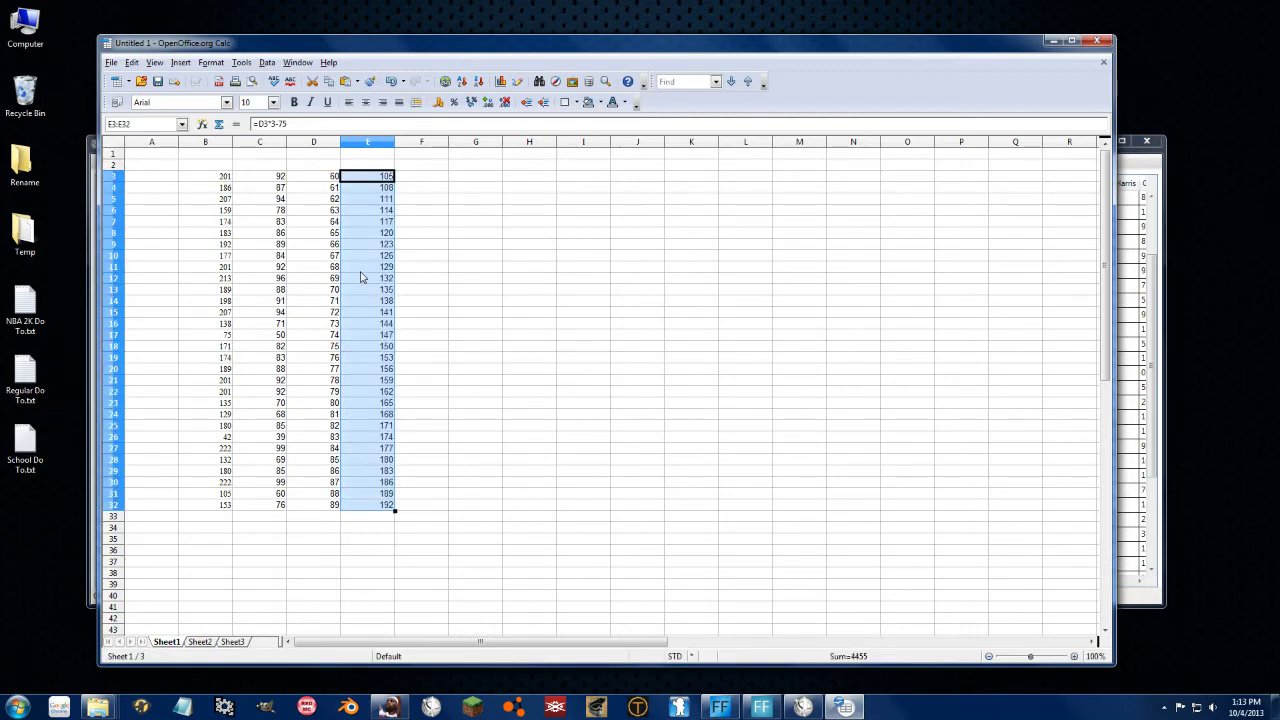
Switch to Hex on Steroids and paste the copied values into Kobe Bryant's column starting at row 6
left_click(90, 507)
left_click(461, 213)
left_click(485, 202)
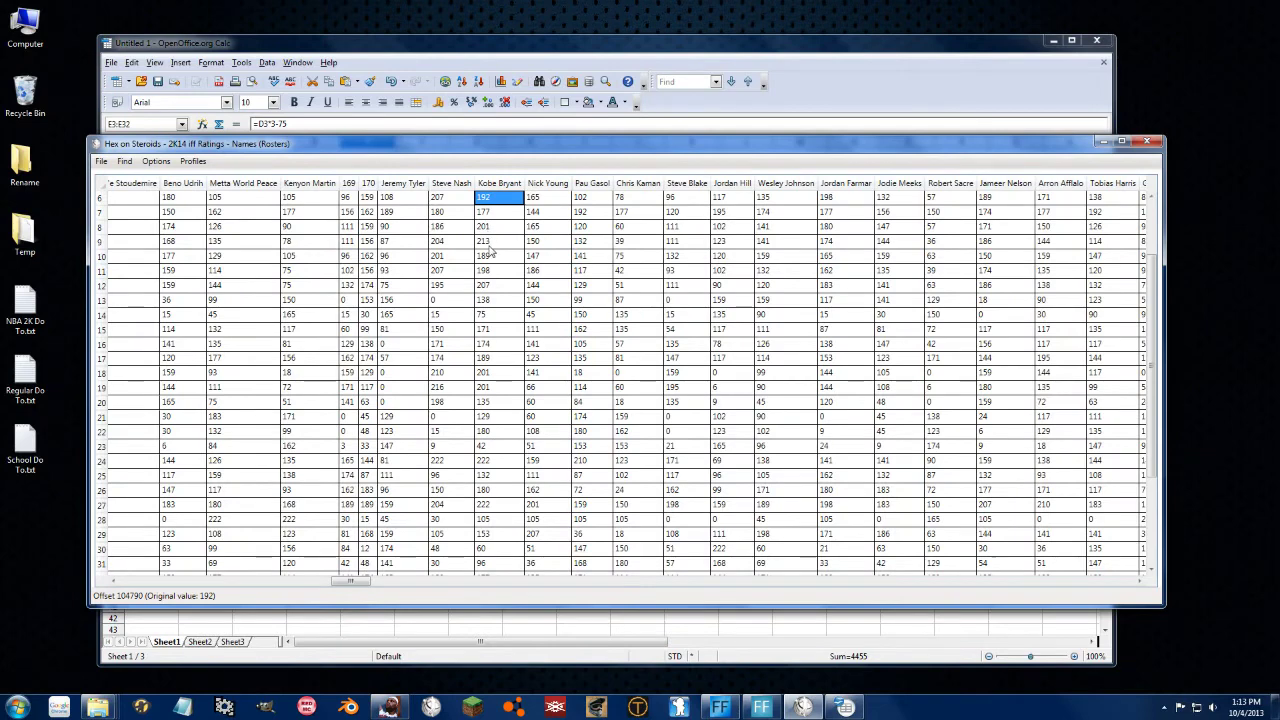
key("ctrl+v")
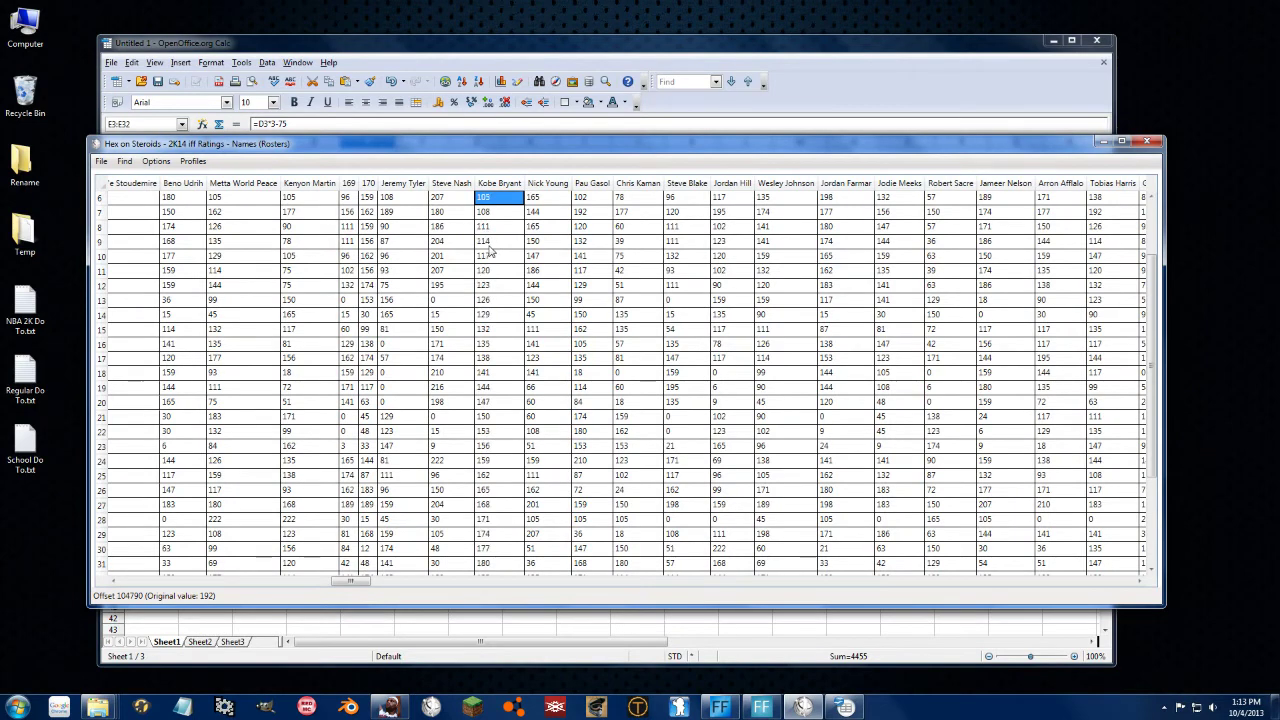
Save the edited ratings over roster.iff in the NBA 2K14 folder
left_click(101, 161)
left_click(129, 198)
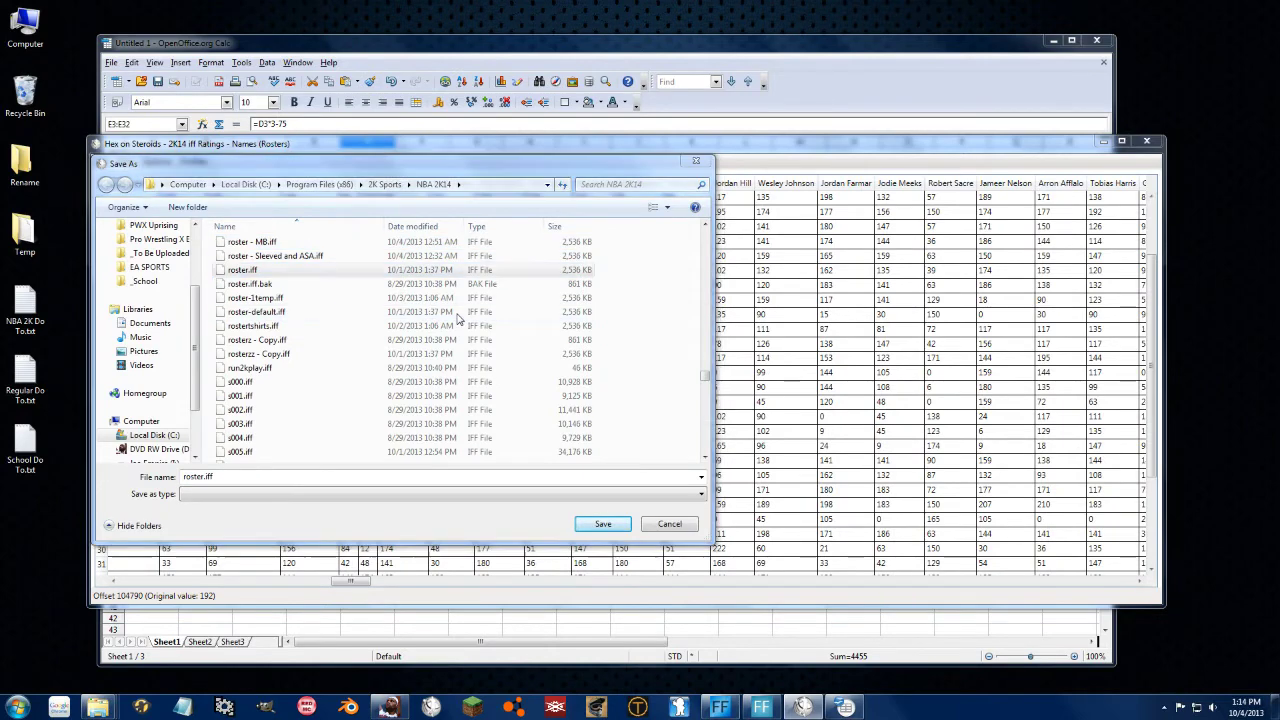
key("Return")
key("y")
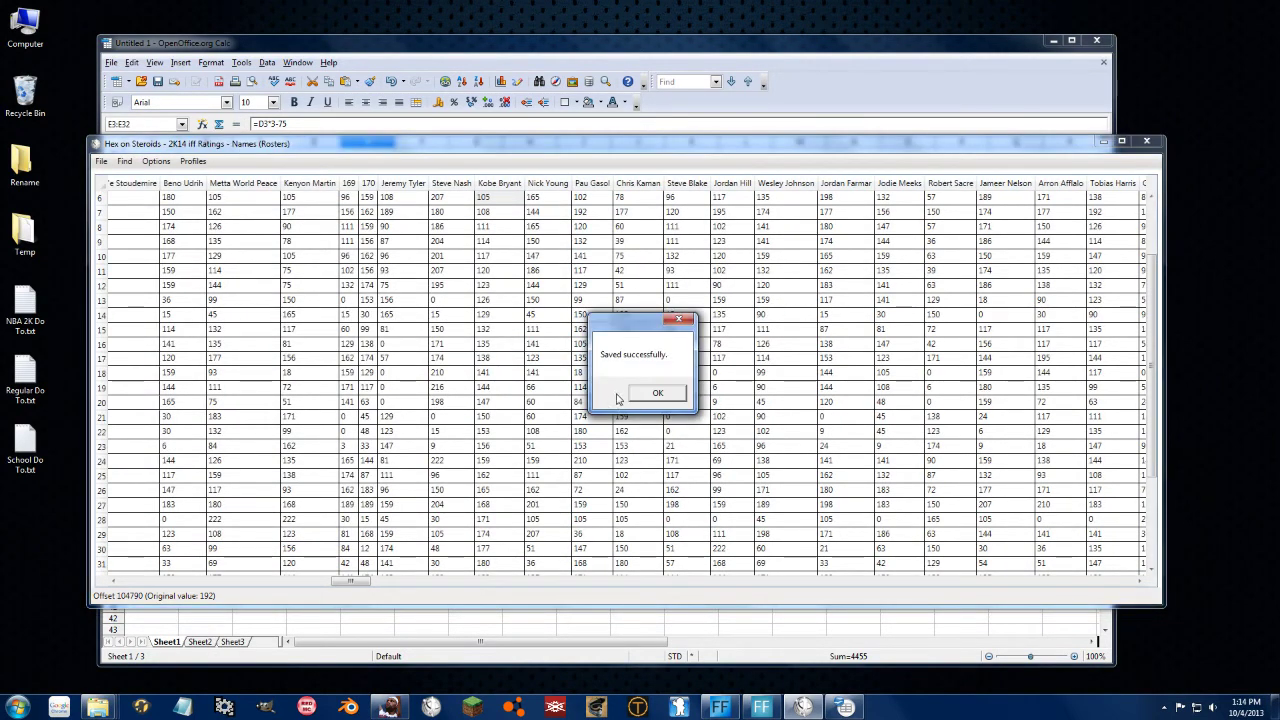
left_click(655, 394)
Switch to NBA 2K14 and reset the roster from the game's options, accepting the loss of unsaved data
left_click(407, 708)
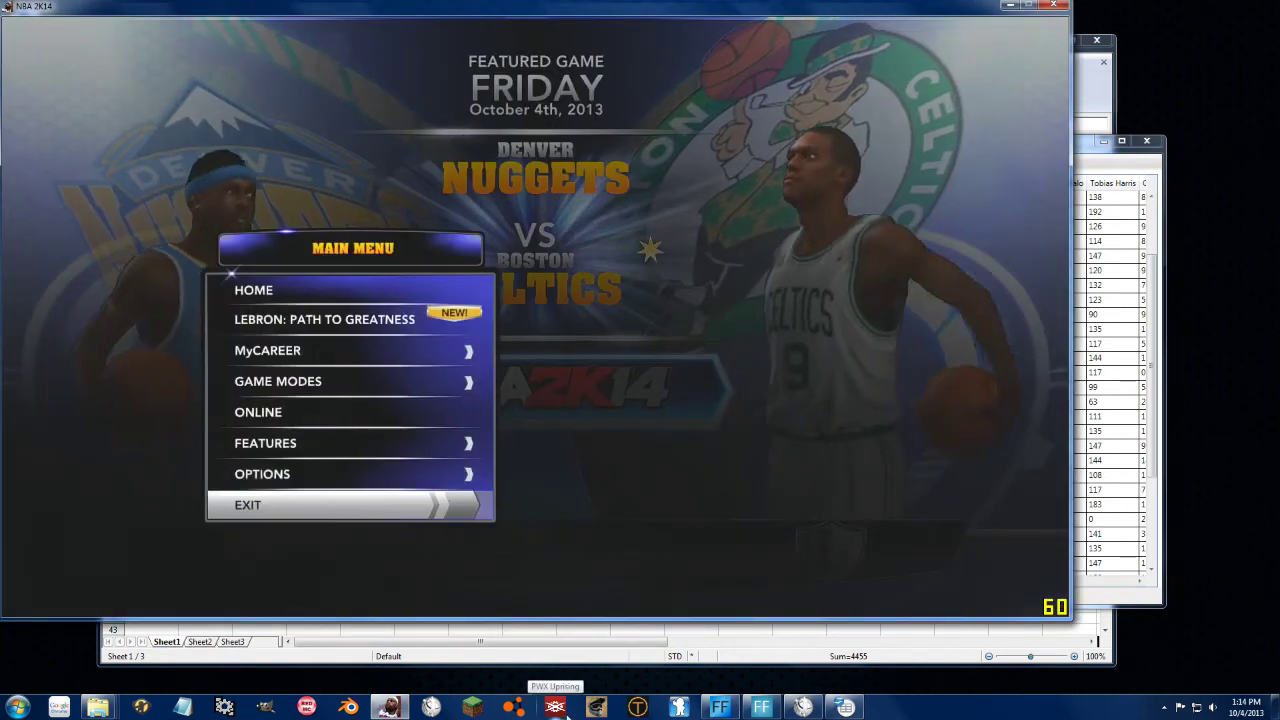
key("Up")
key("Return")
key("Down")
key("Down")
key("Down")
key("Down")
key("Return")
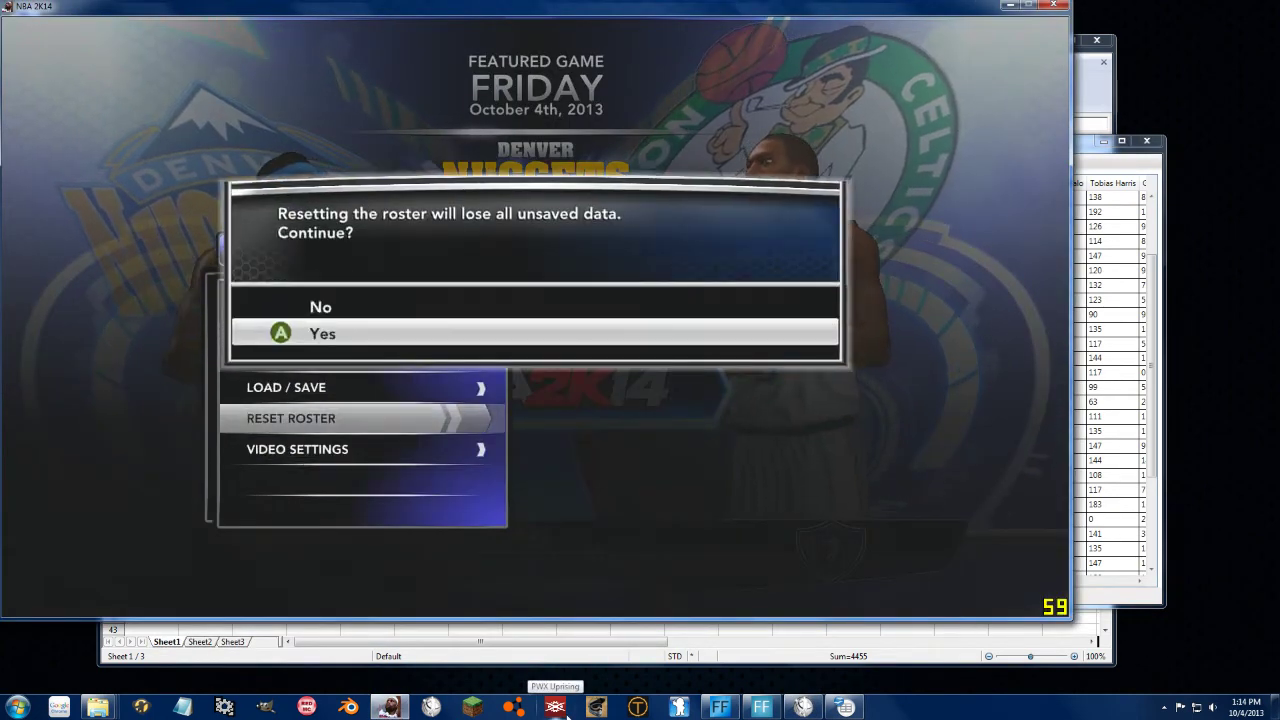
key("Return")
Open the team rosters from the game's roster management options
key("Down")
key("Down")
key("Down")
key("Down")
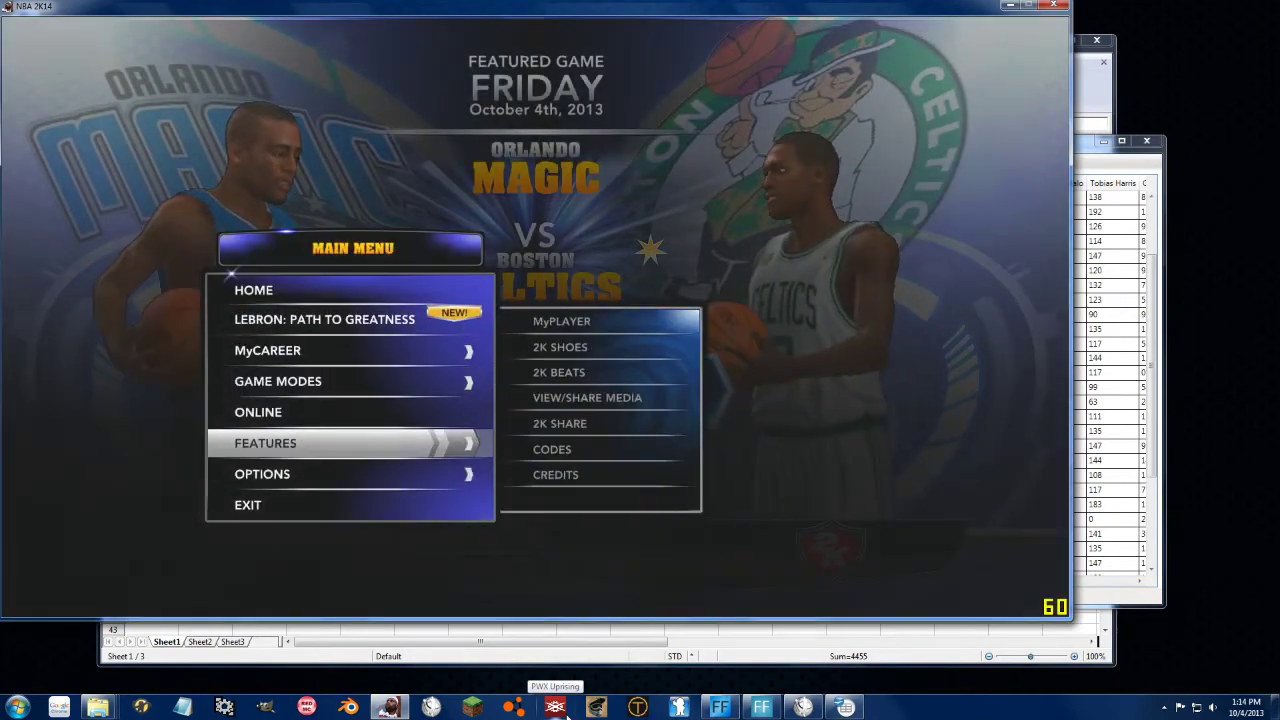
key("Return")
key("Escape")
key("Down")
key("Return")
key("Return")
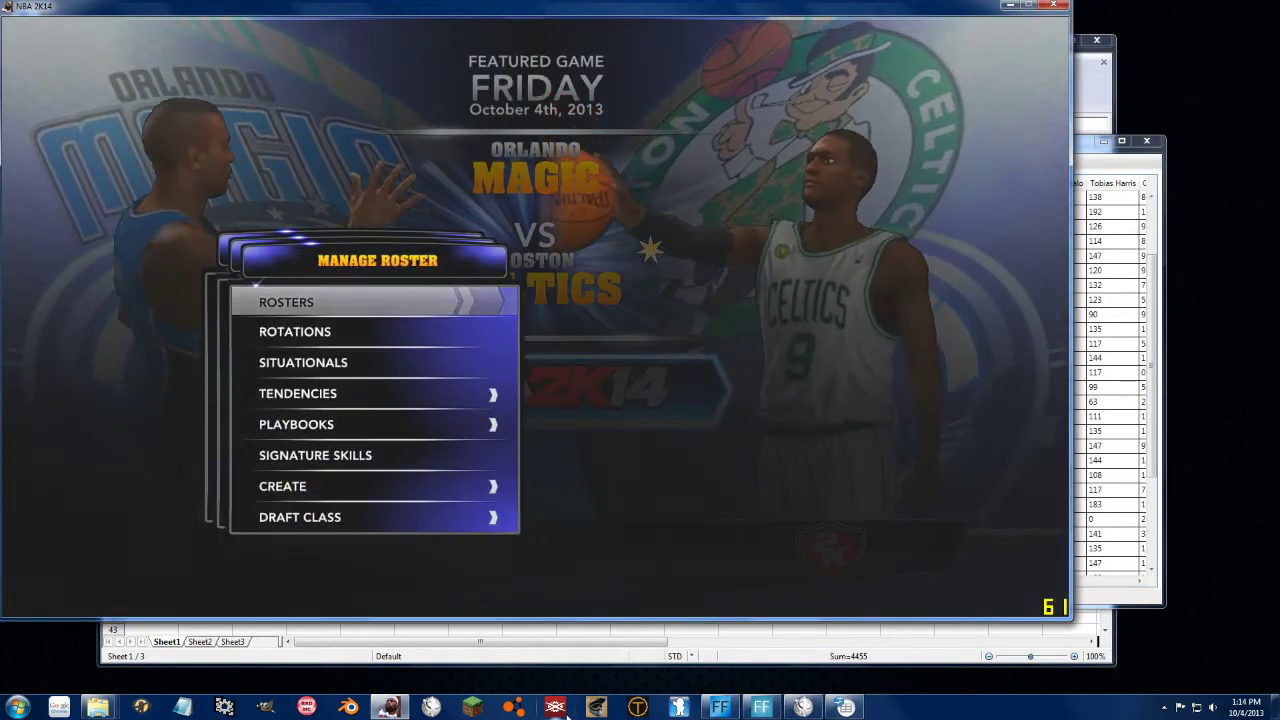
key("Return")
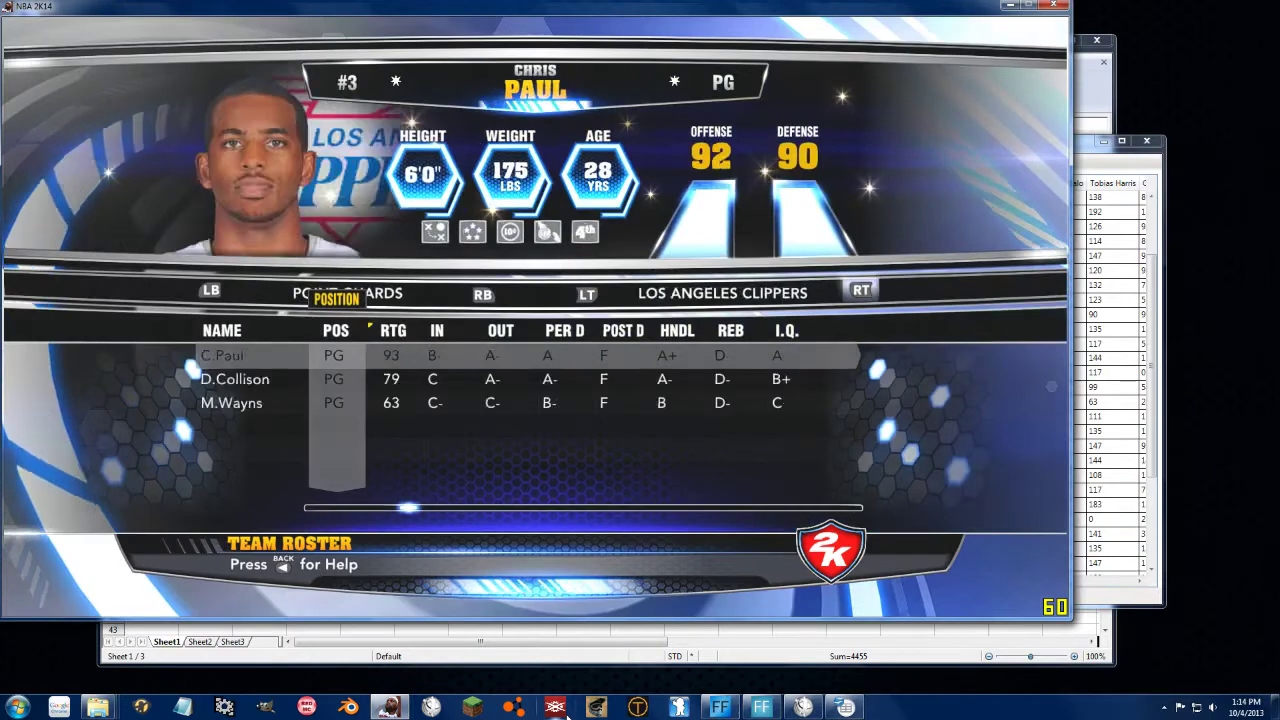
Browse the team roster to the Los Angeles Lakers' shooting guards
key("q")
key("q")
key("q")
key("q")
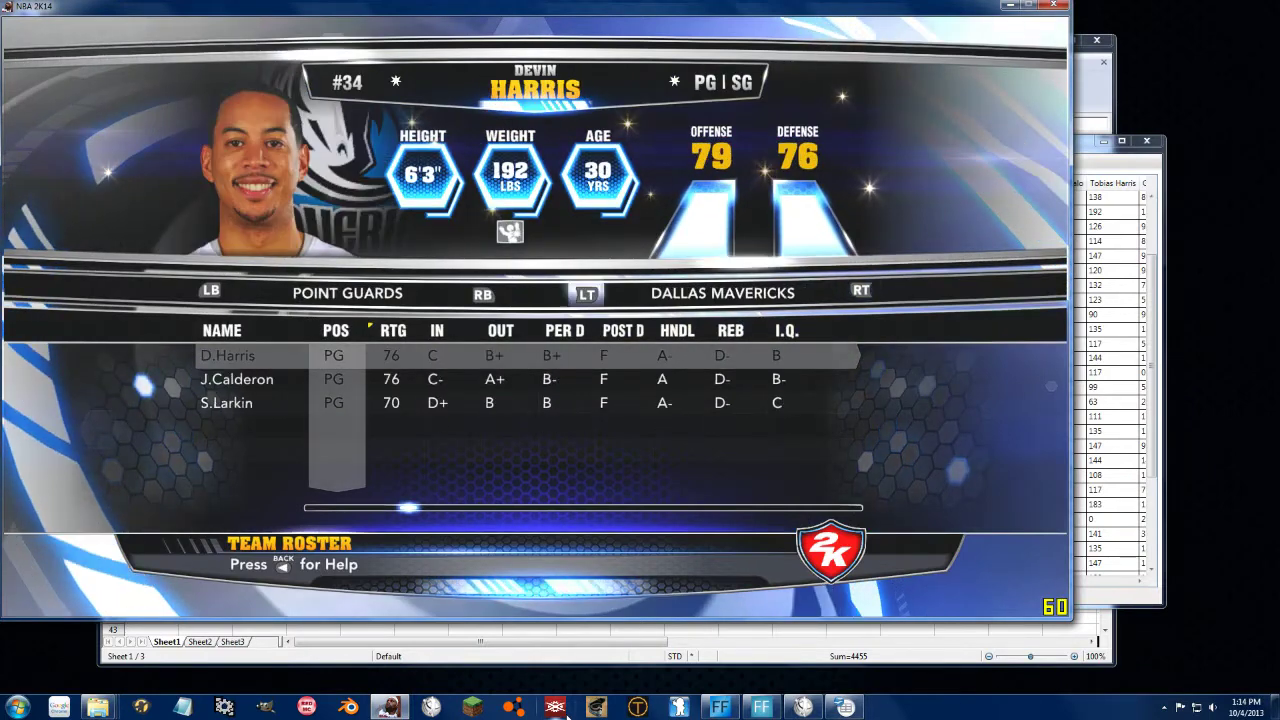
key("q")
key("q")
key("e")
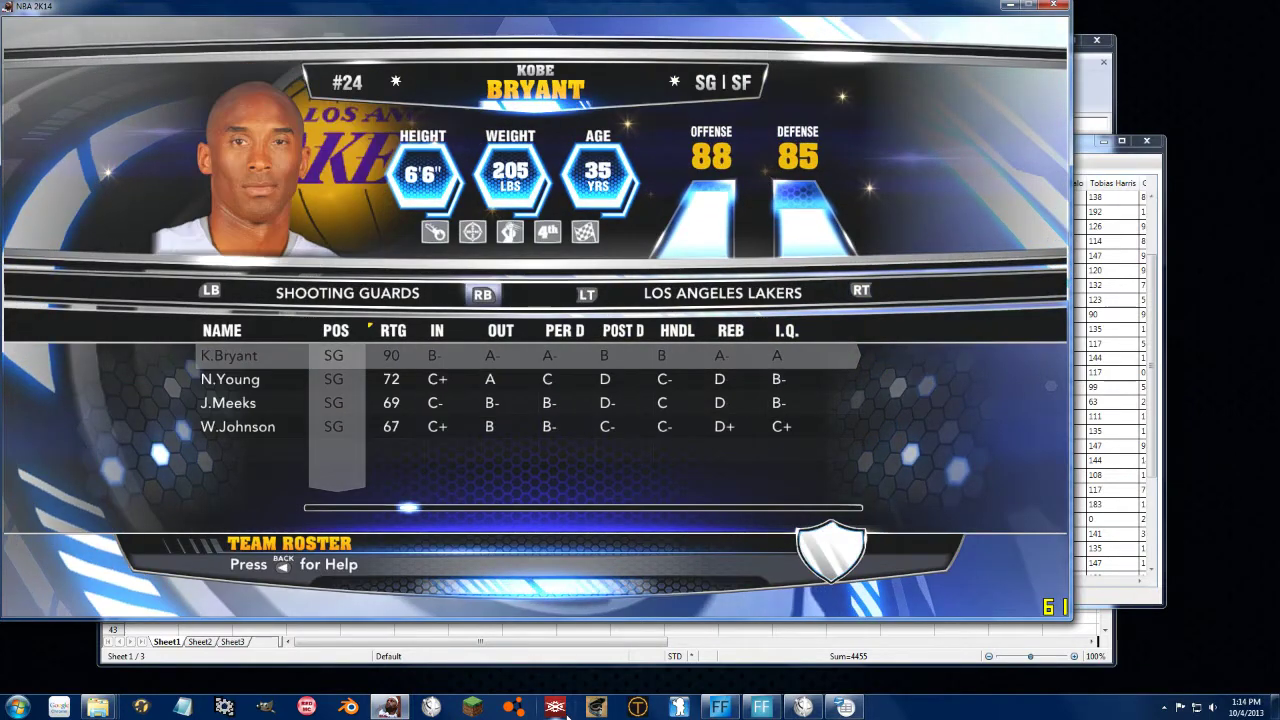
Open Kobe Bryant for editing and bring up his Attributes page
key("Down")
key("Up")
key("Return")
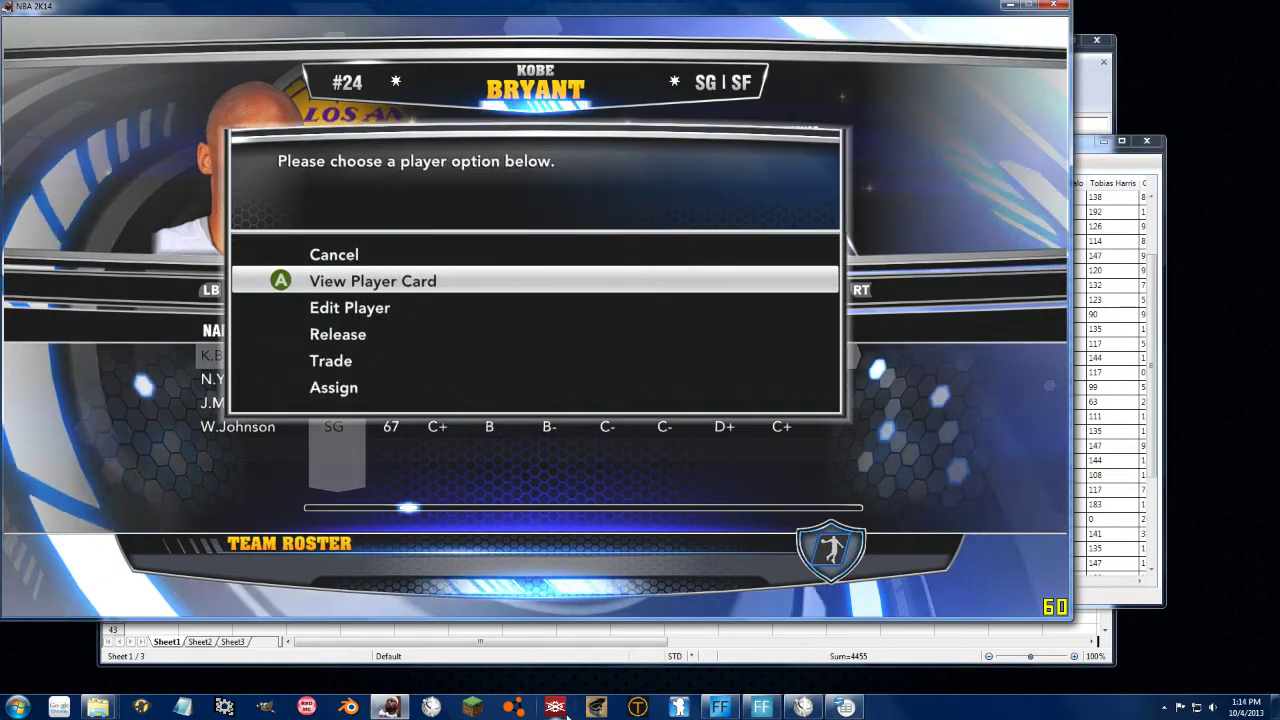
key("Down")
key("Return")
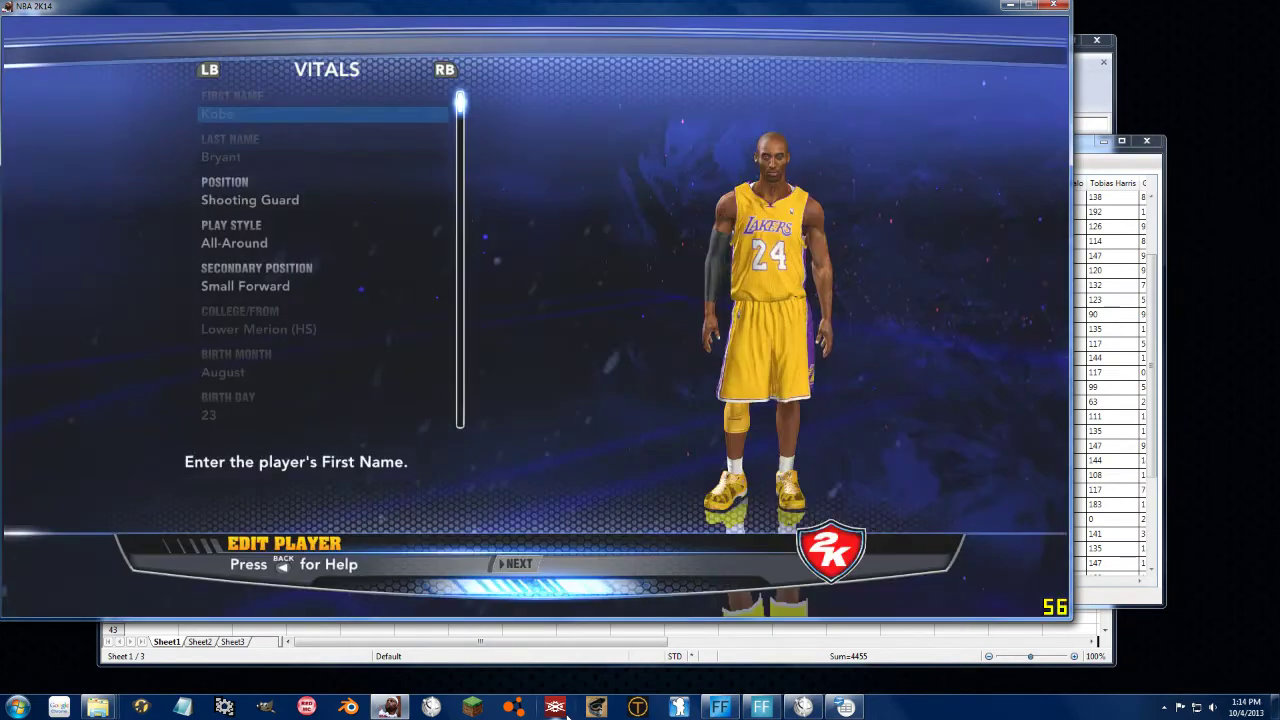
key("e")
key("e")
key("e")
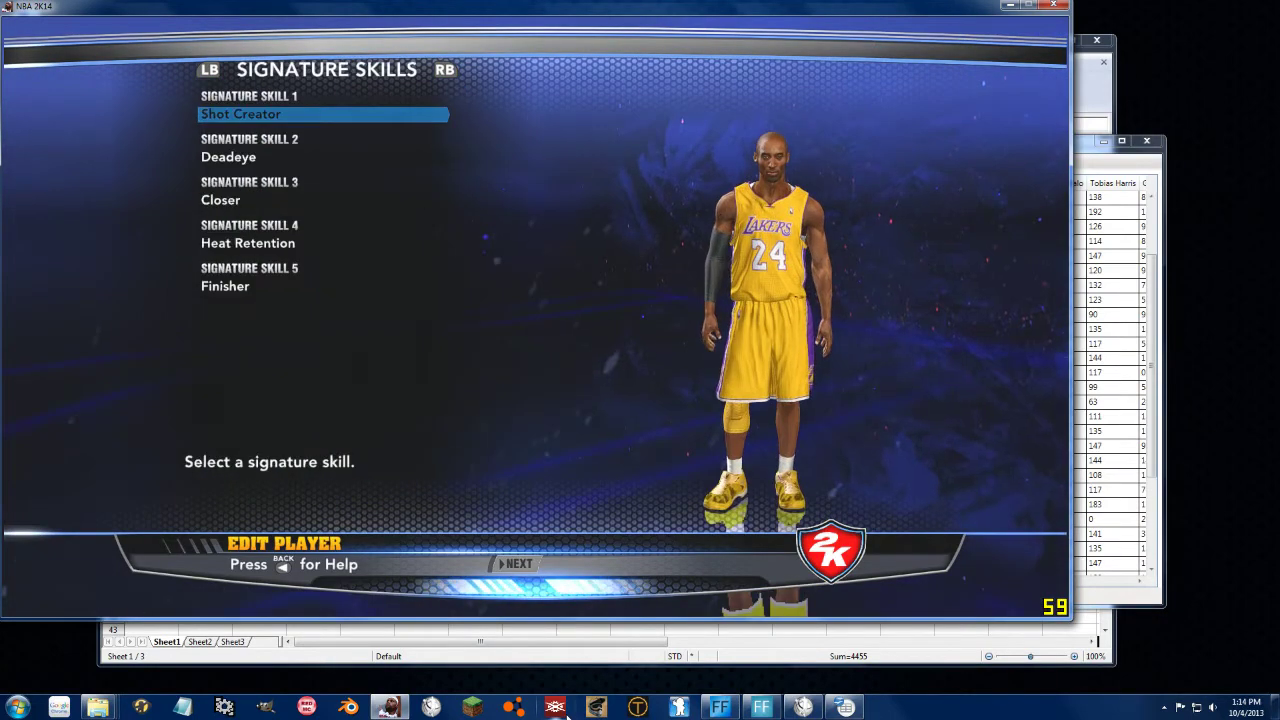
key("q")
key("q")
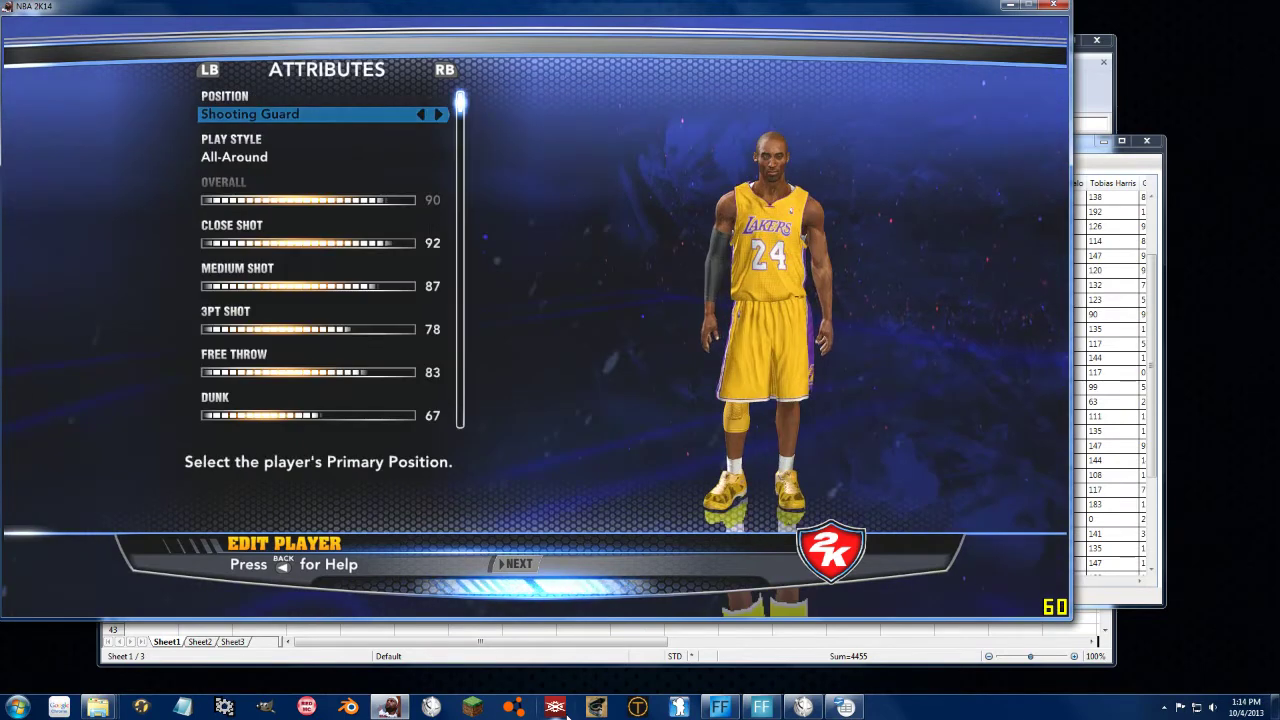
Examine Kobe Bryant's attributes from the shot ratings through Off Hand Dribbling to check the edited values
key("Down")
key("Down")
key("Down")
key("Down")
key("Down")
key("Down")
key("Down")
key("Down")
key("Down")
key("Down")
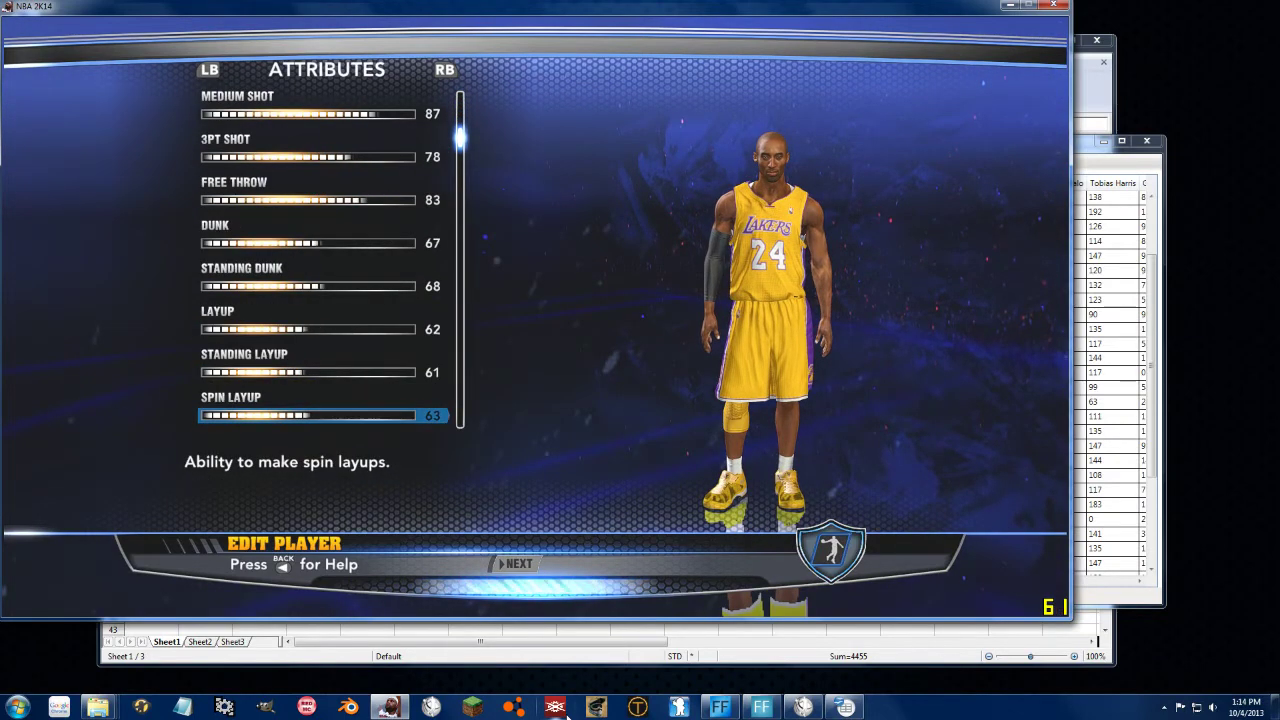
key("Down")
key("Down")
key("Down")
key("Down")
key("Down")
key("Down")
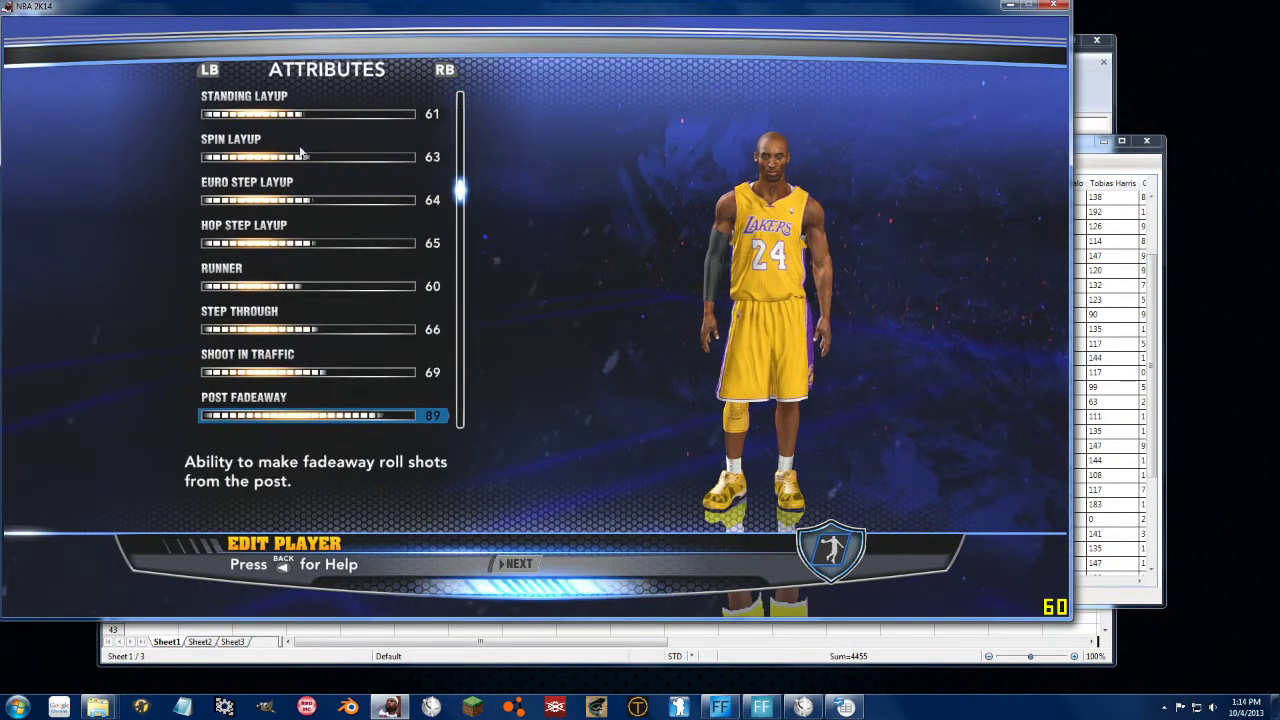
key("Down")
key("Down")
key("Down")
key("Down")
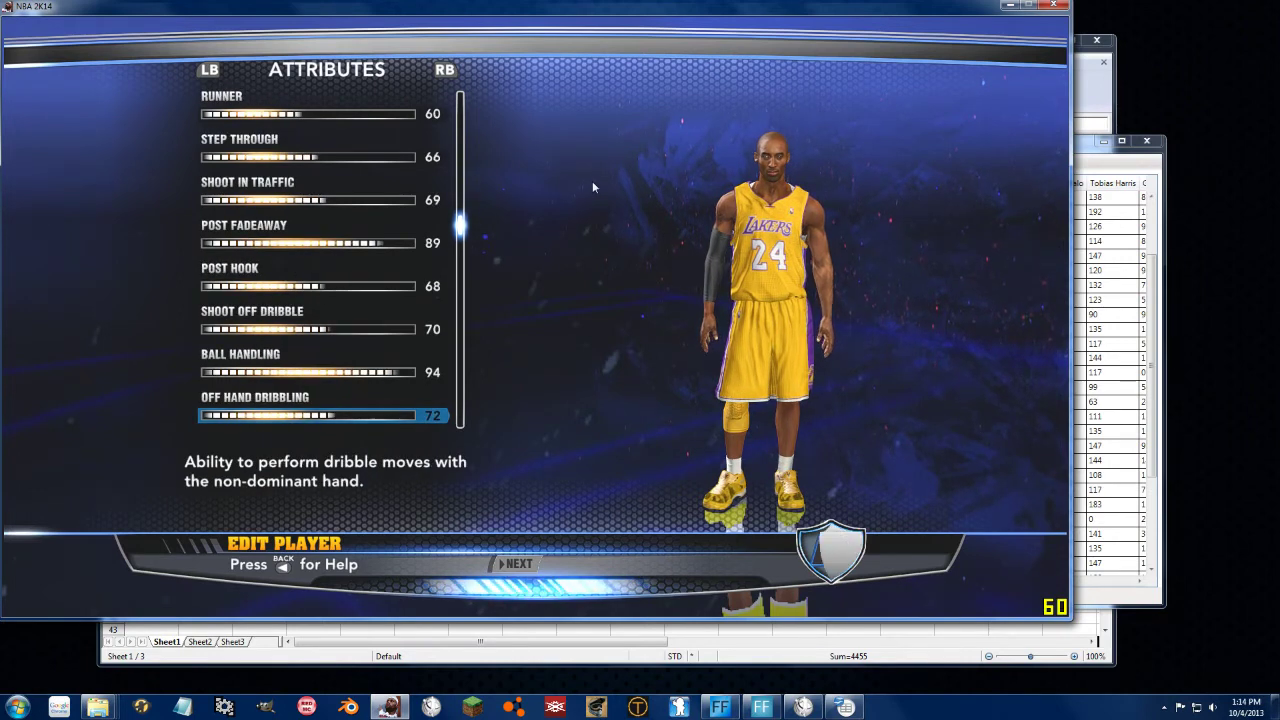
key("Up")
key("Up")
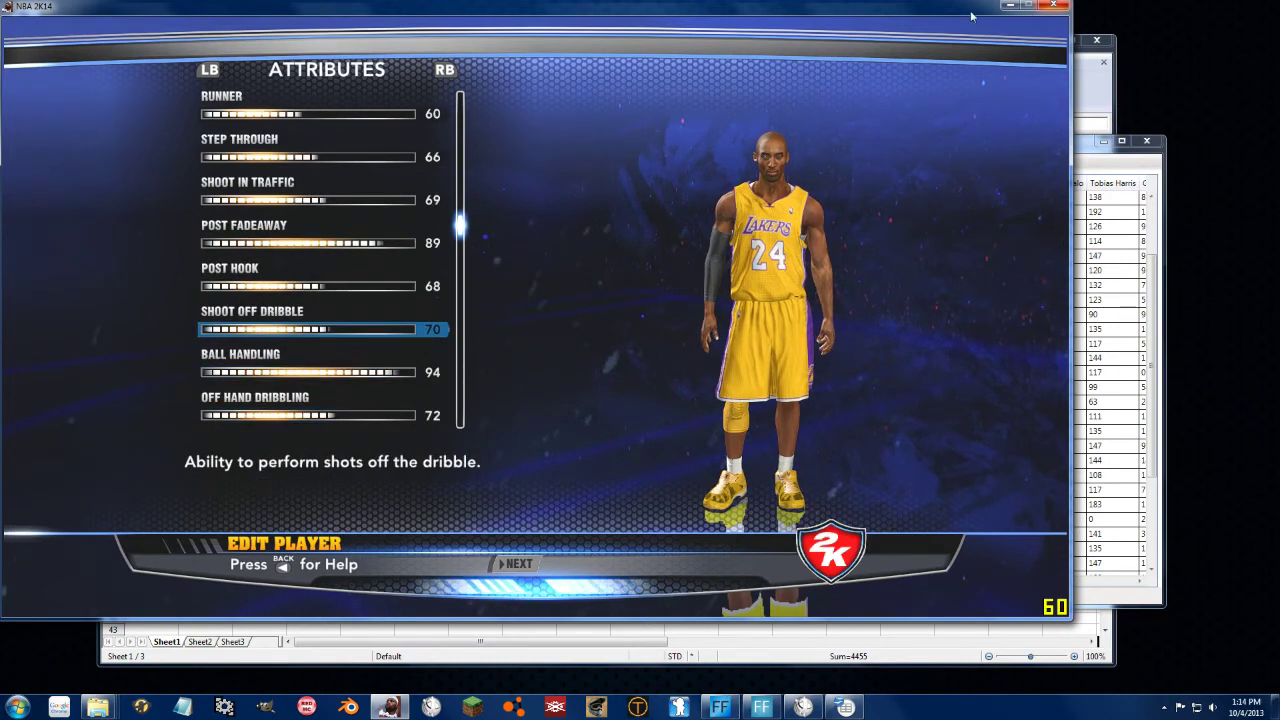
Leave the player editor for the game's home screen and bring up the main menu
key("Escape")
key("Up")
key("Up")
key("Down")
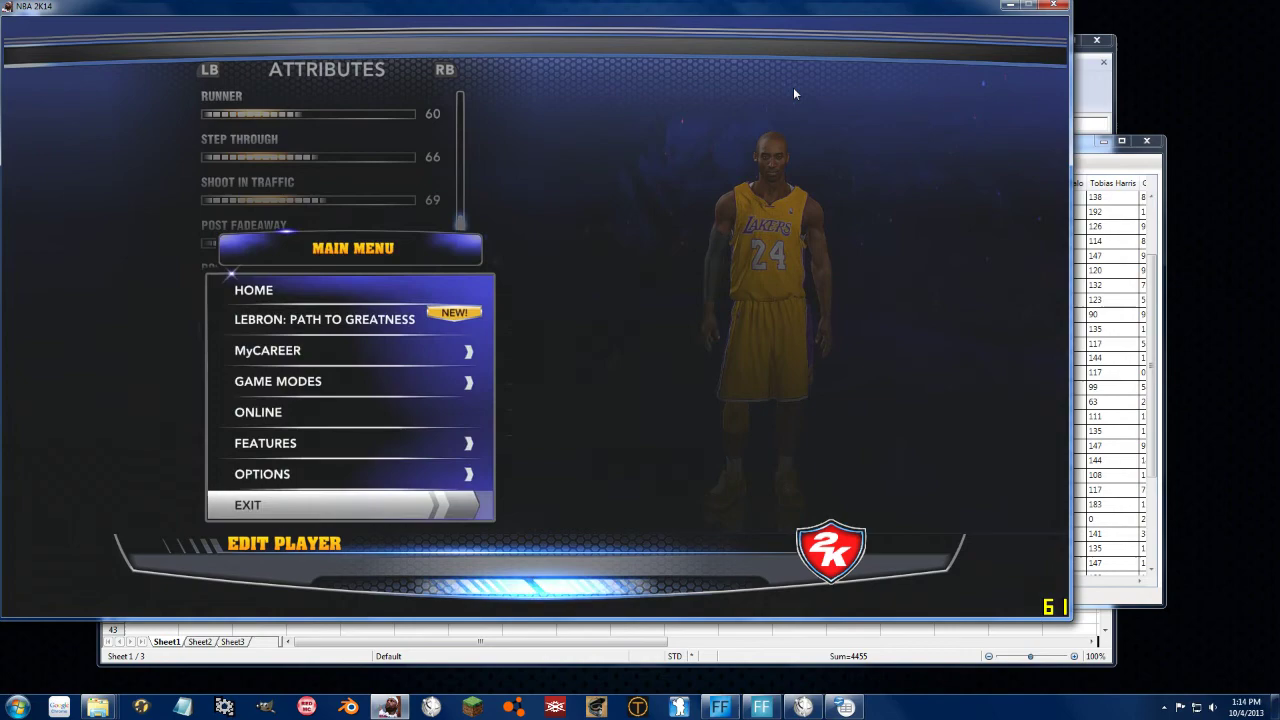
key("Down")
key("Return")
key("Return")
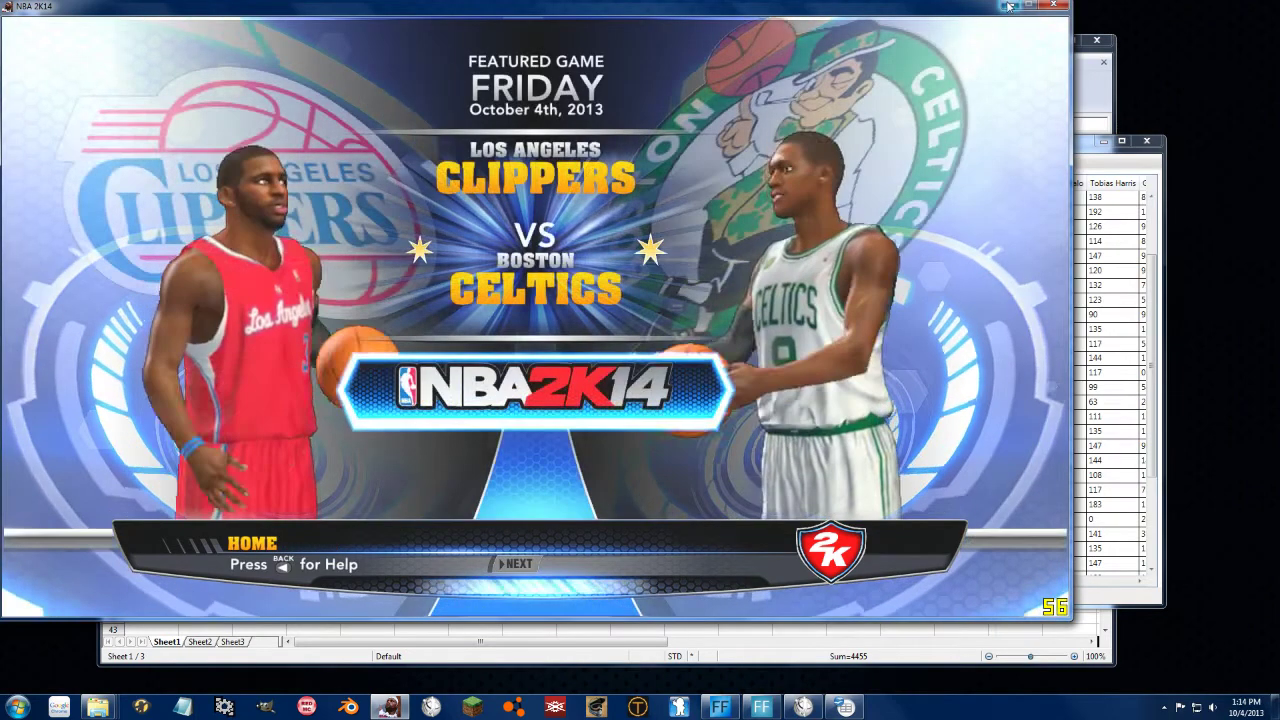
key("Escape")
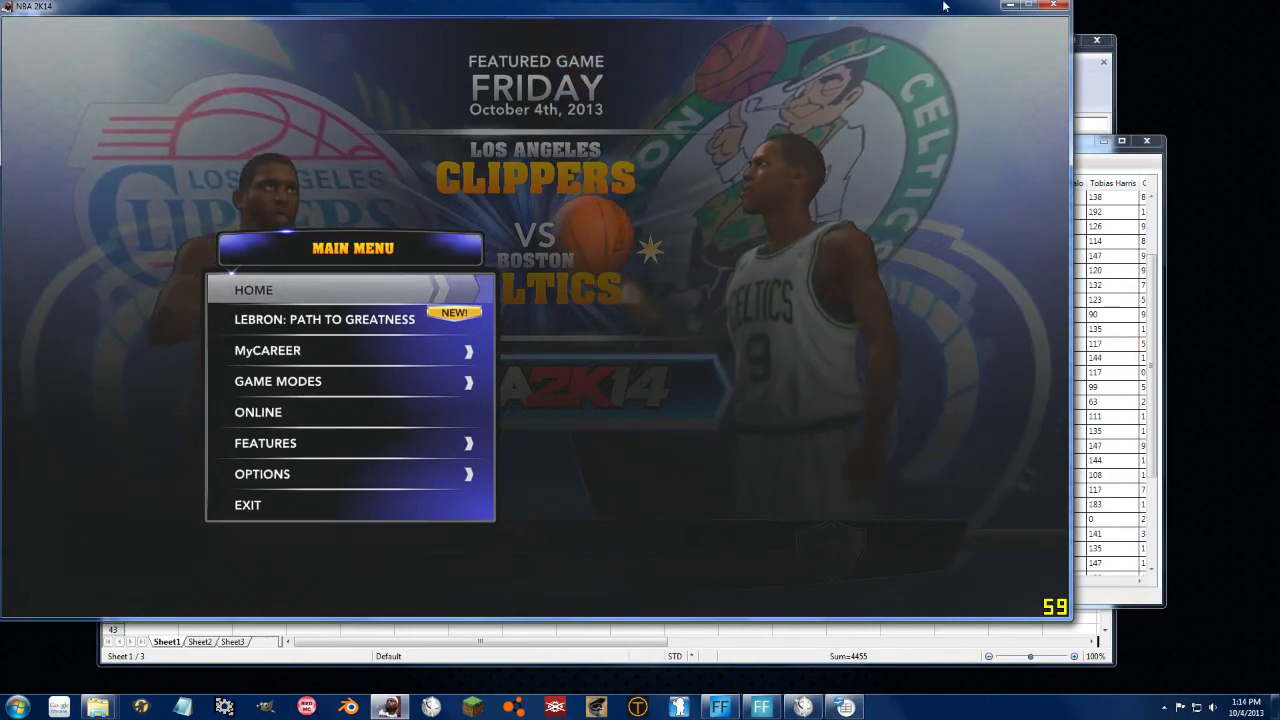
Return to Hex on Steroids and load the 2K14 iff JerseyType roster profile
left_click(1010, 6)
left_click(191, 161)
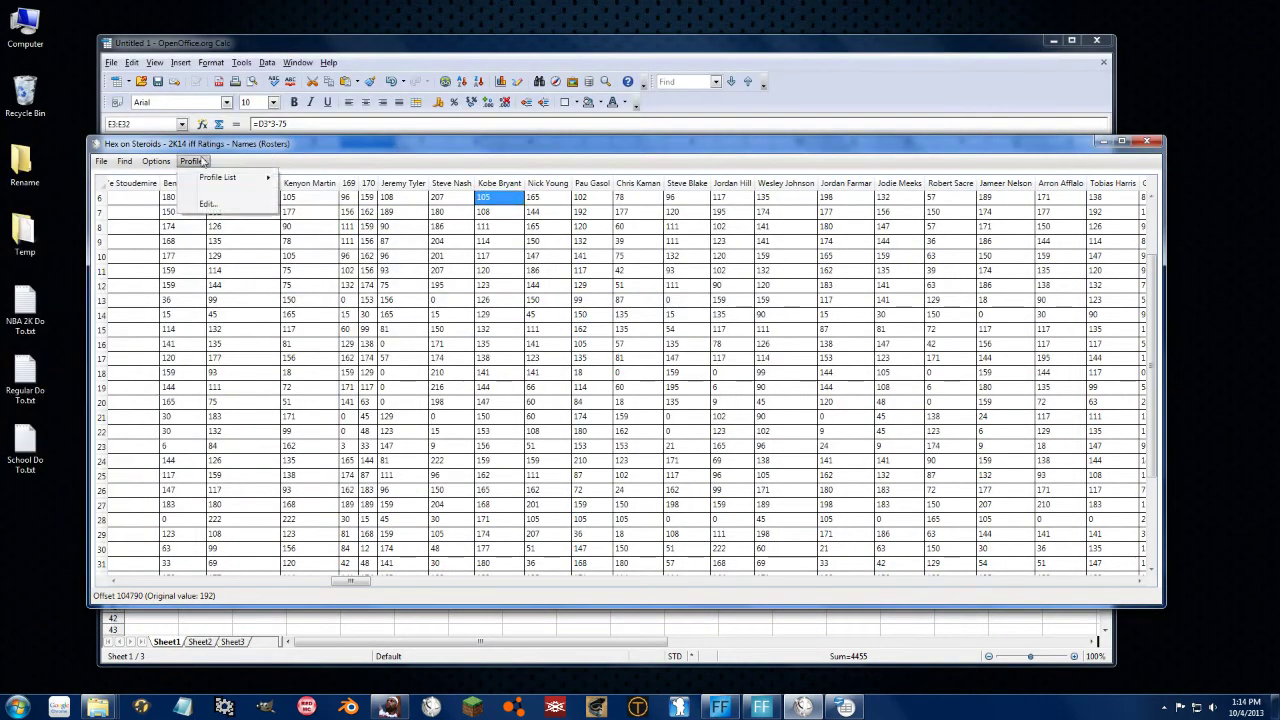
mouse_move(215, 178)
mouse_move(330, 289)
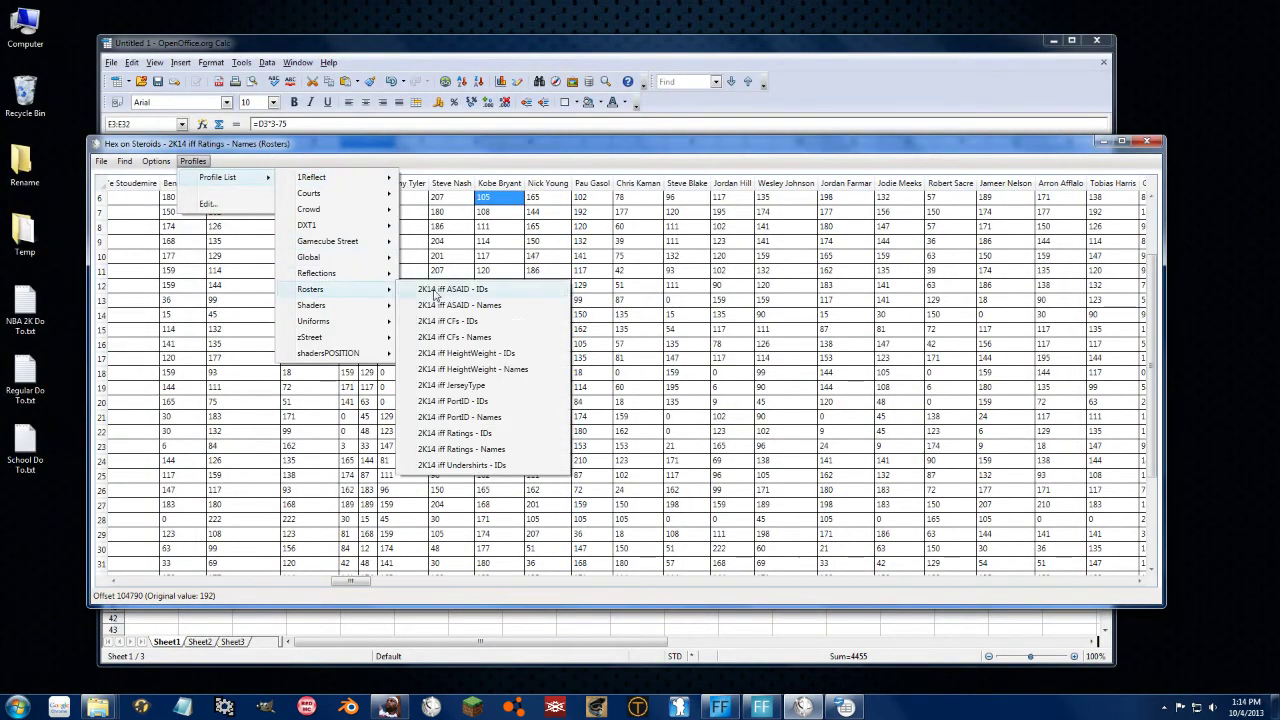
left_click(476, 400)
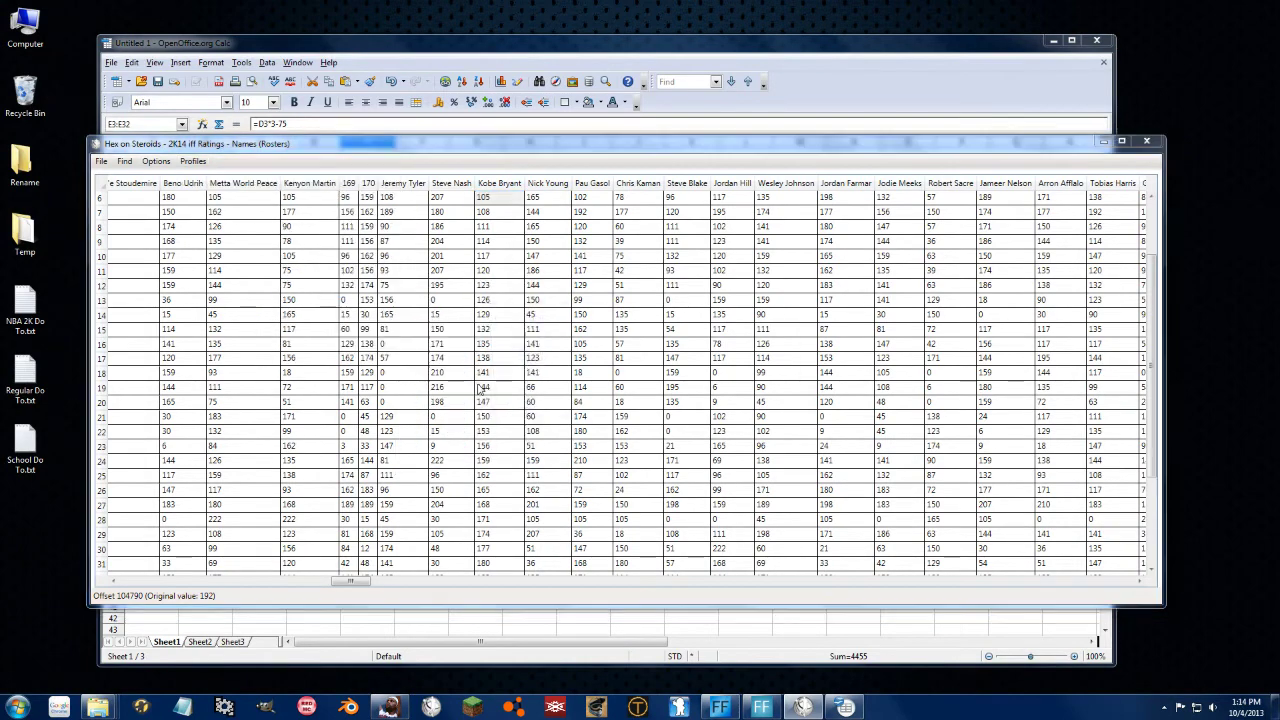
left_click(701, 399)
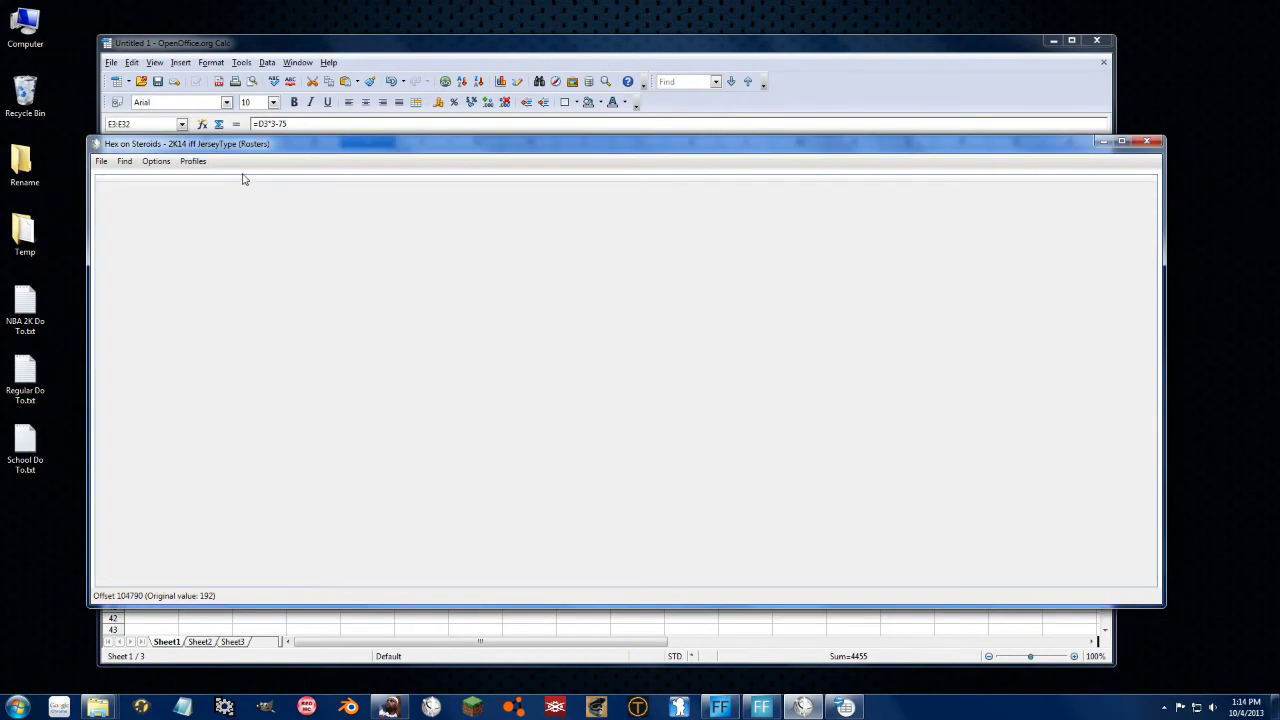
Open roster.iff from the NBA 2K14 folder with the JerseyType profile
left_click(101, 162)
left_click(140, 184)
left_click(318, 288)
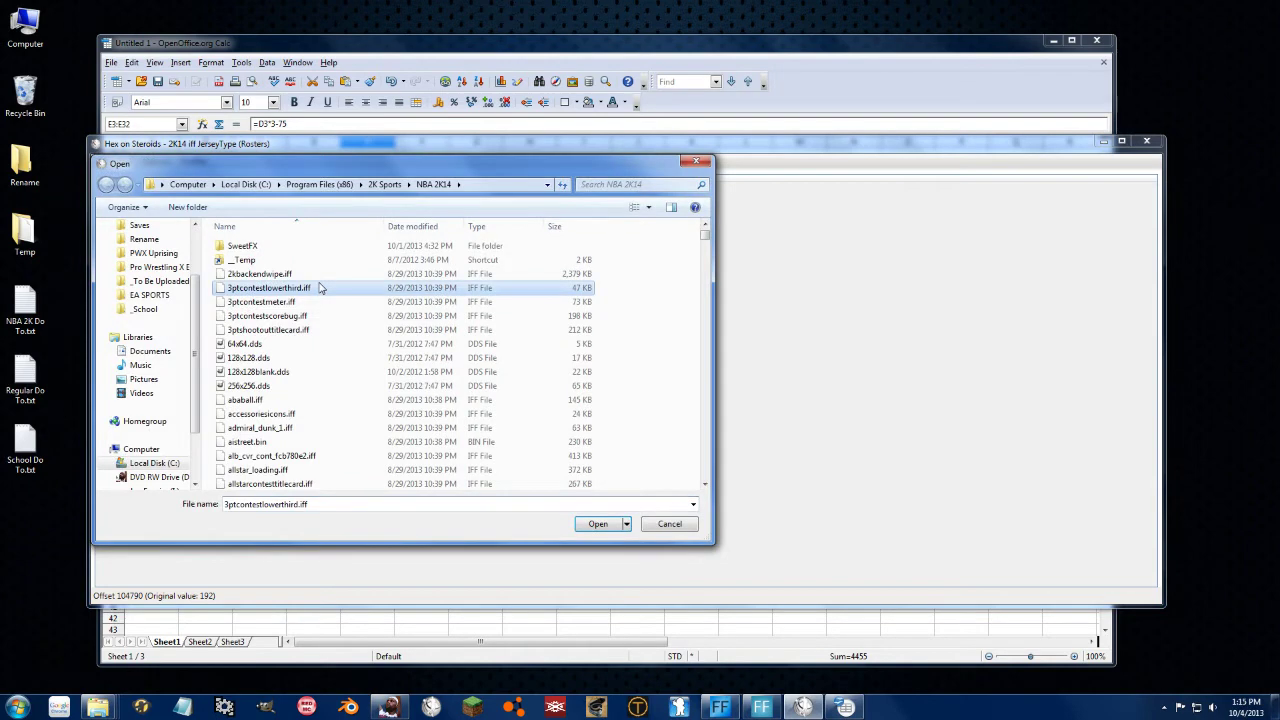
type("roster")
key("Down")
key("Down")
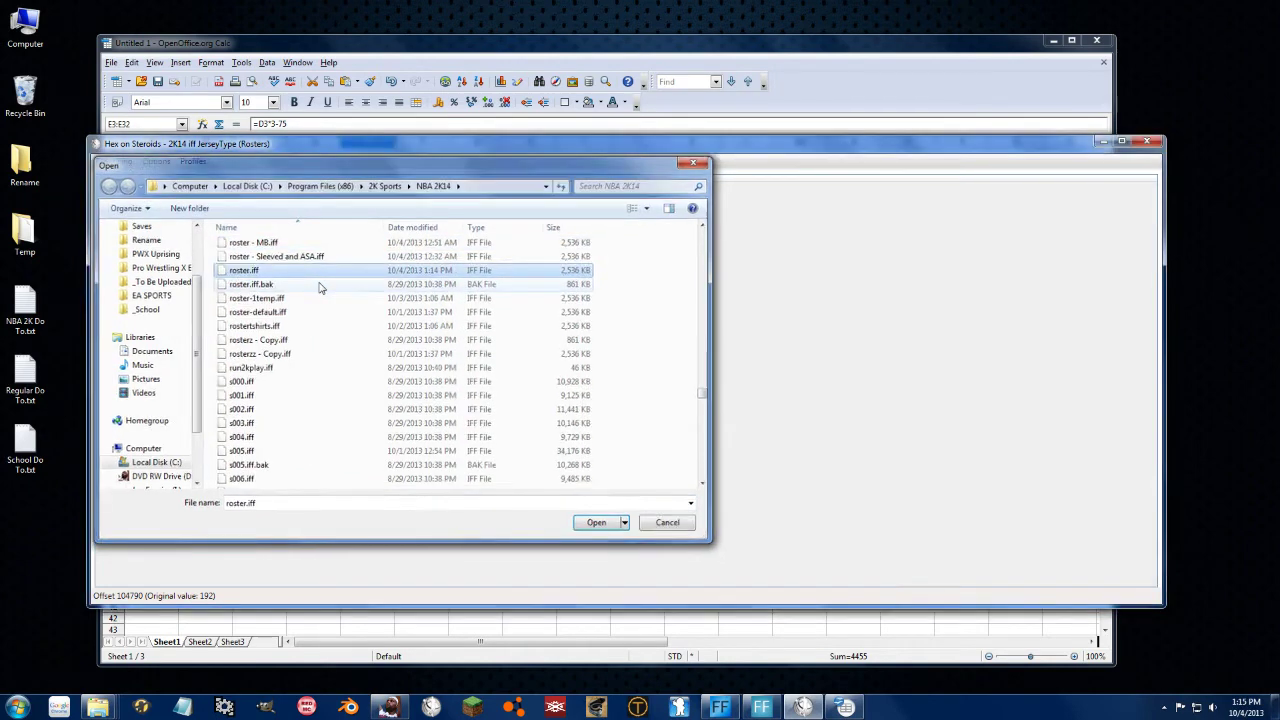
key("Return")
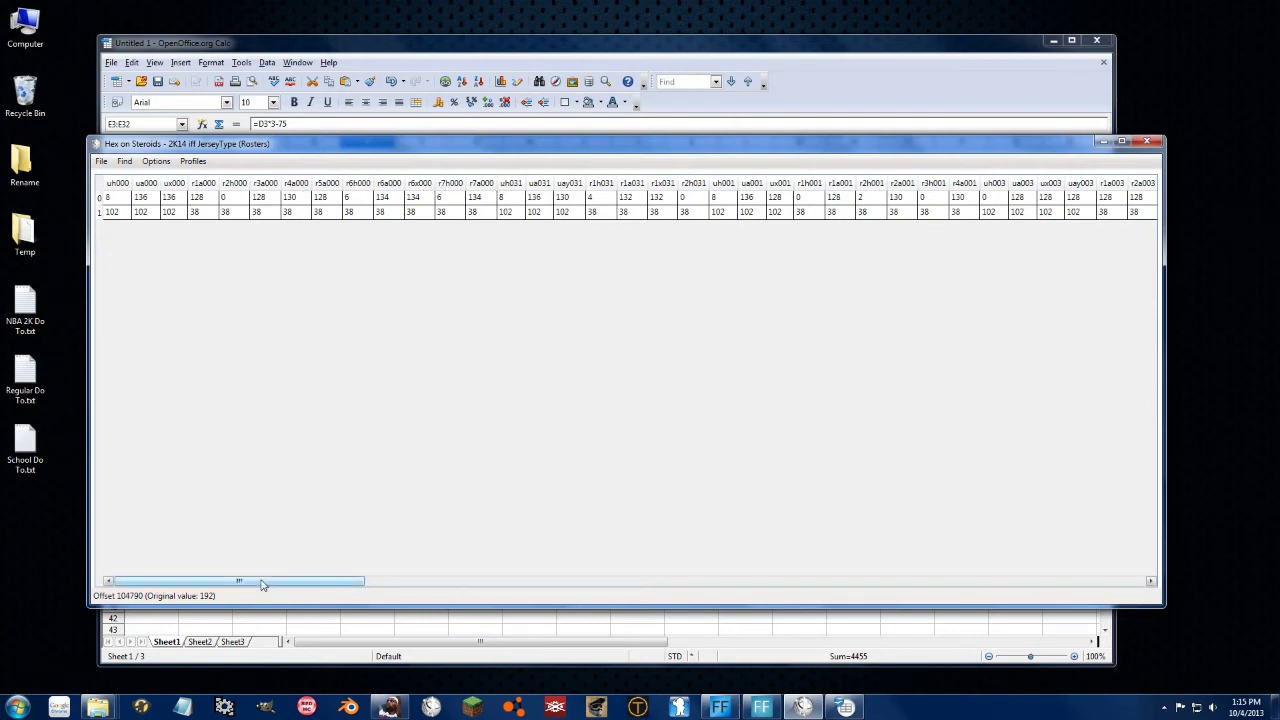
Set the row 0 value of jersey uh005 to 142, matching jersey r5a006
left_click_drag(262, 585, 488, 569)
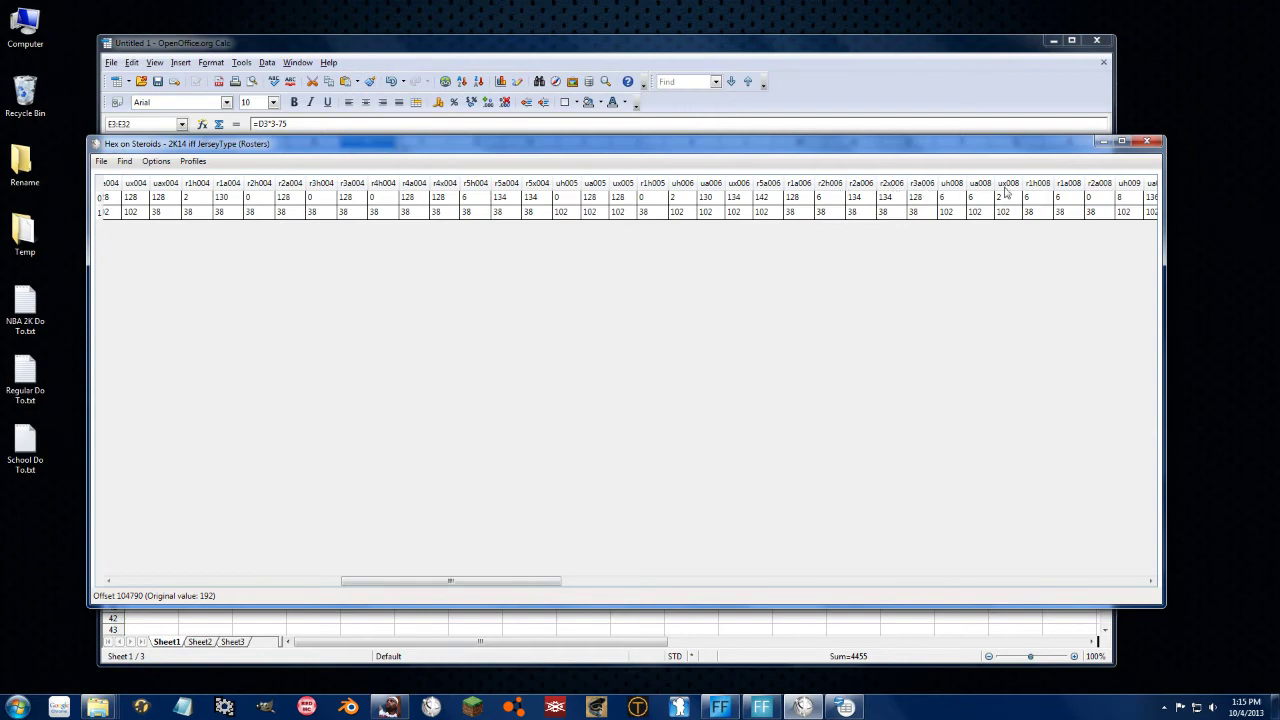
left_click(775, 199)
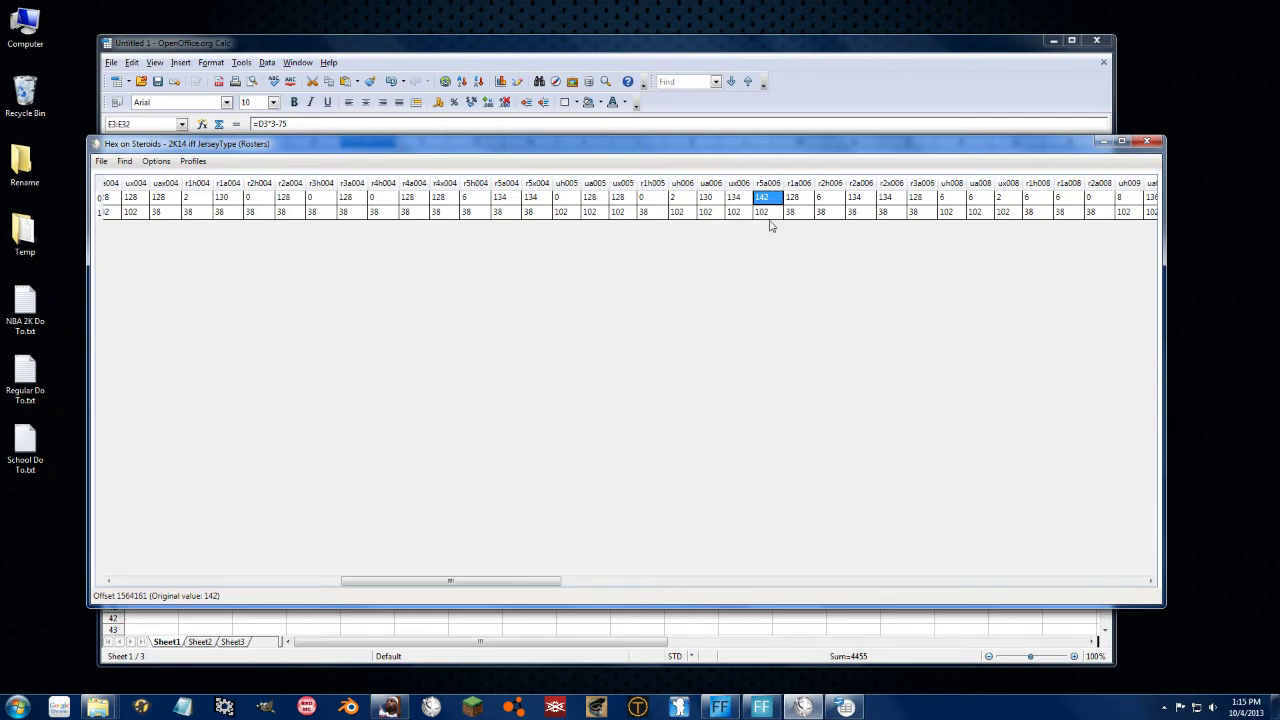
left_click(762, 199)
left_click(763, 201)
left_click(567, 197)
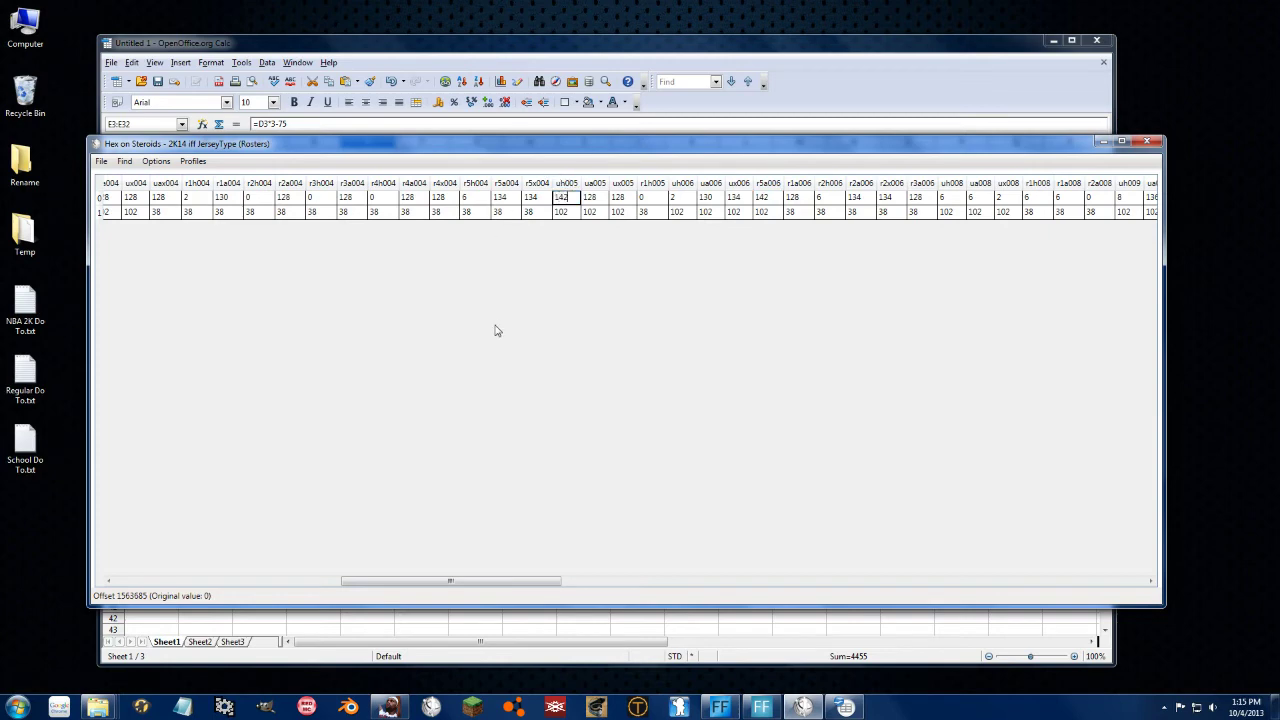
key("Return")
Save the jersey type change over the existing roster.iff in the NBA 2K14 folder
left_click(101, 161)
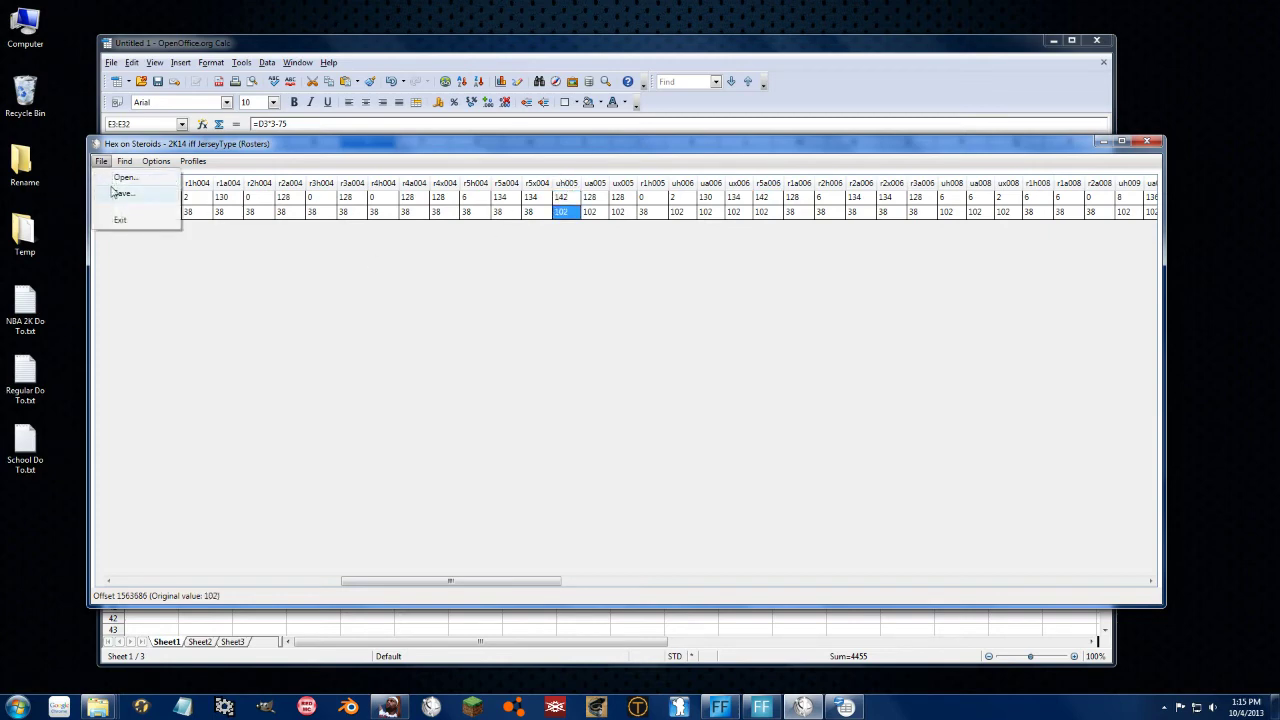
left_click(118, 192)
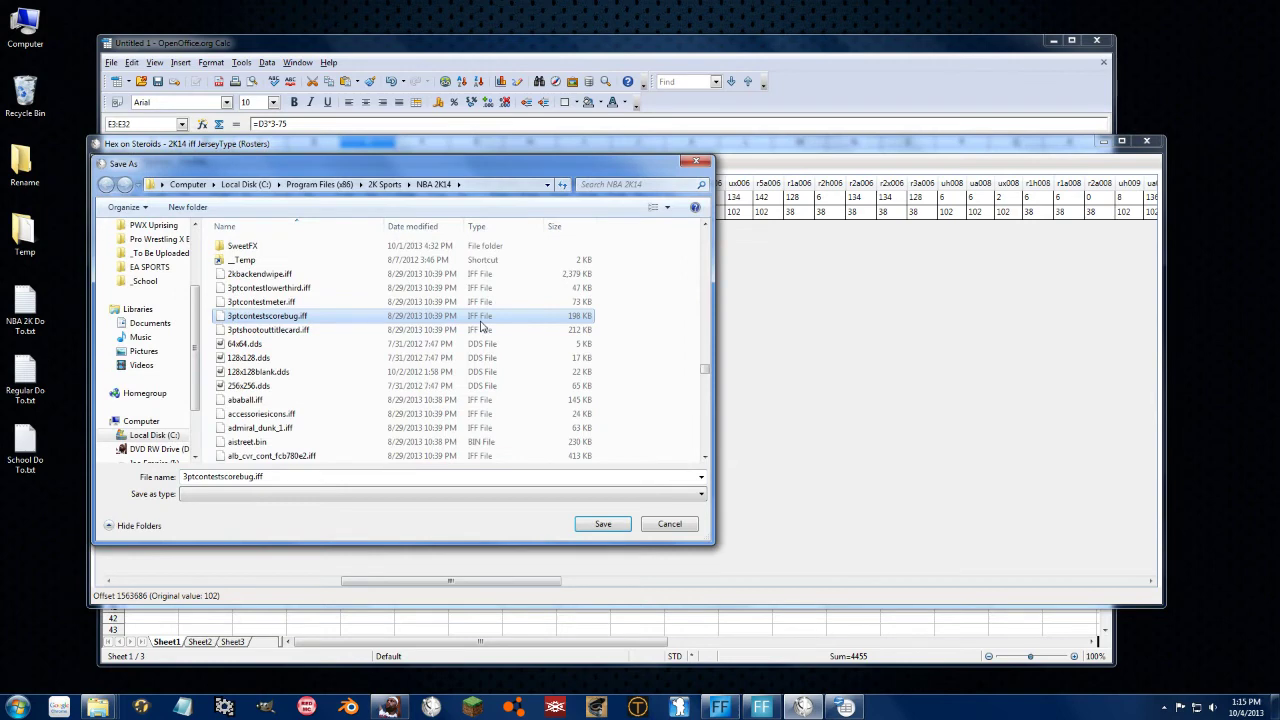
type("roster.")
key("Return")
key("y")
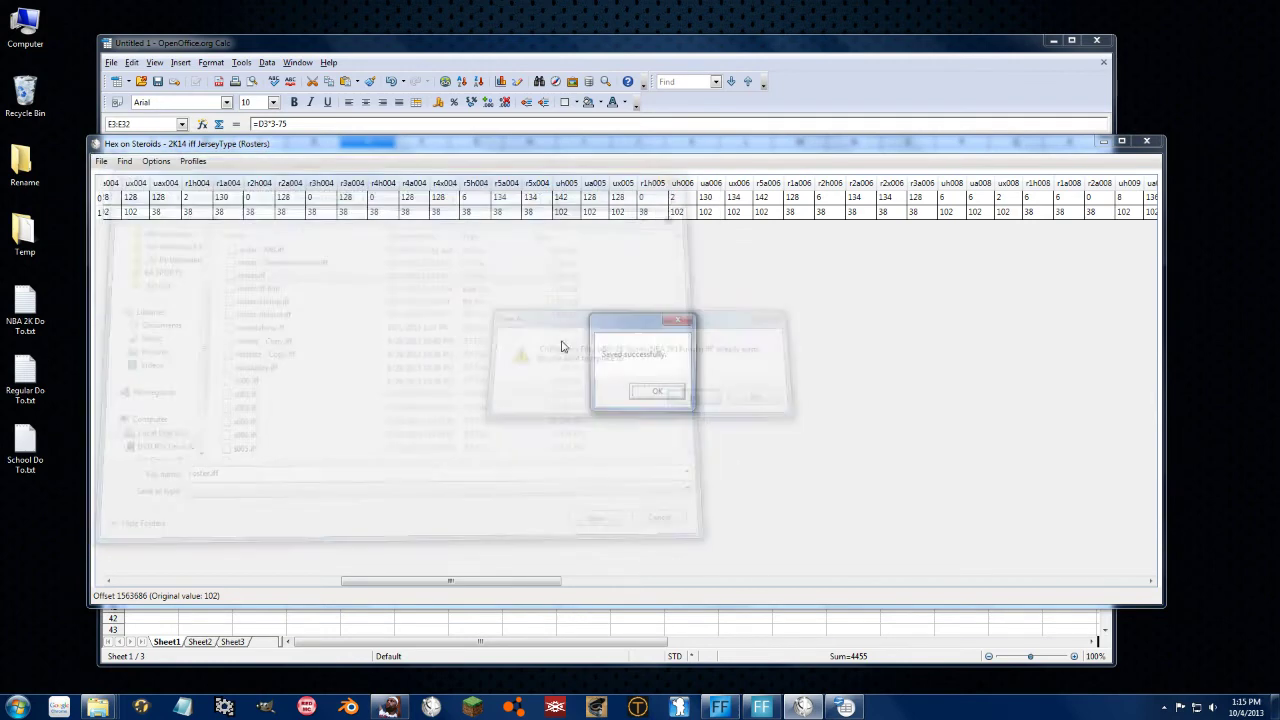
key("Return")
Switch to NBA 2K14 and reset the roster, accepting the loss of unsaved data
left_click(389, 707)
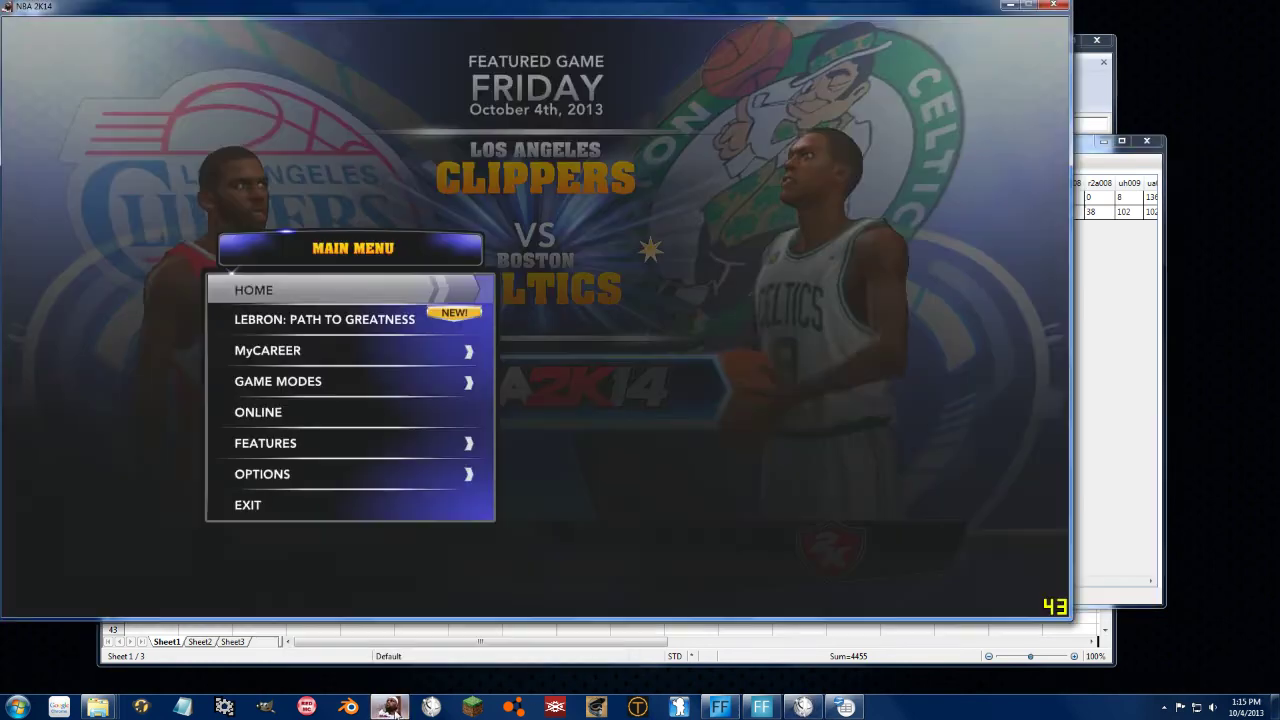
key("Up")
key("Up")
key("Return")
key("Return")
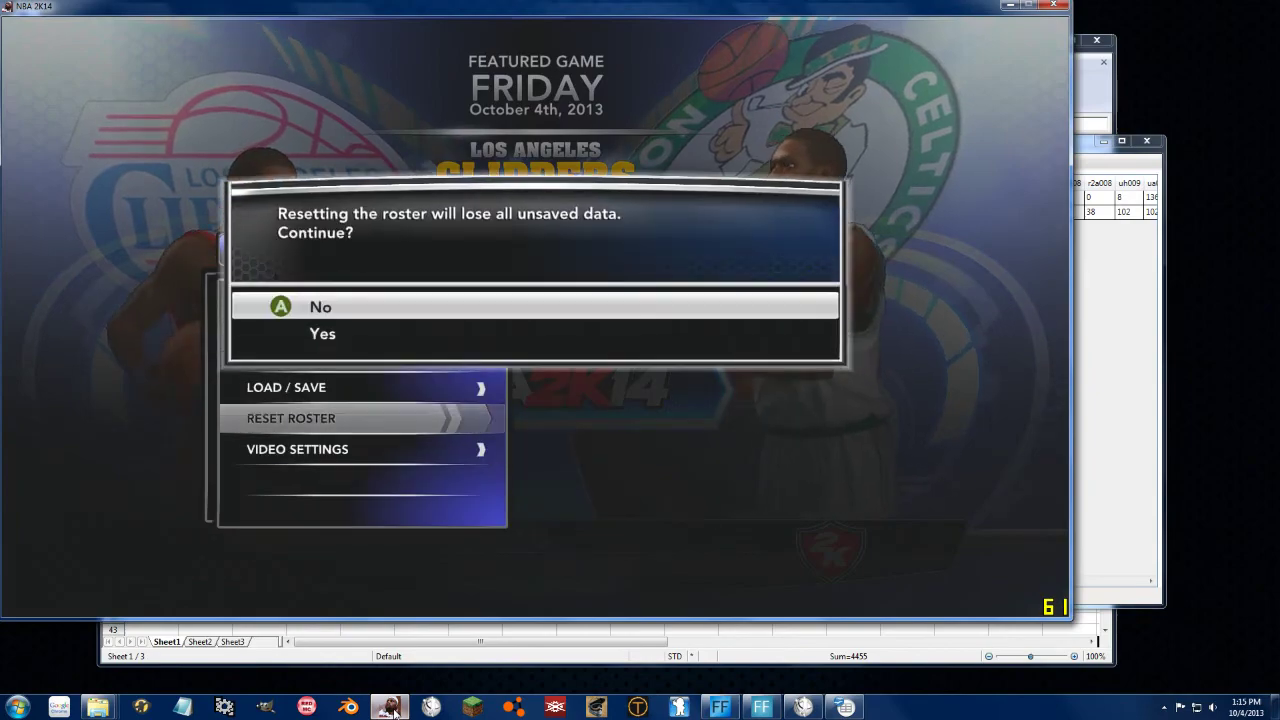
key("Down")
key("Return")
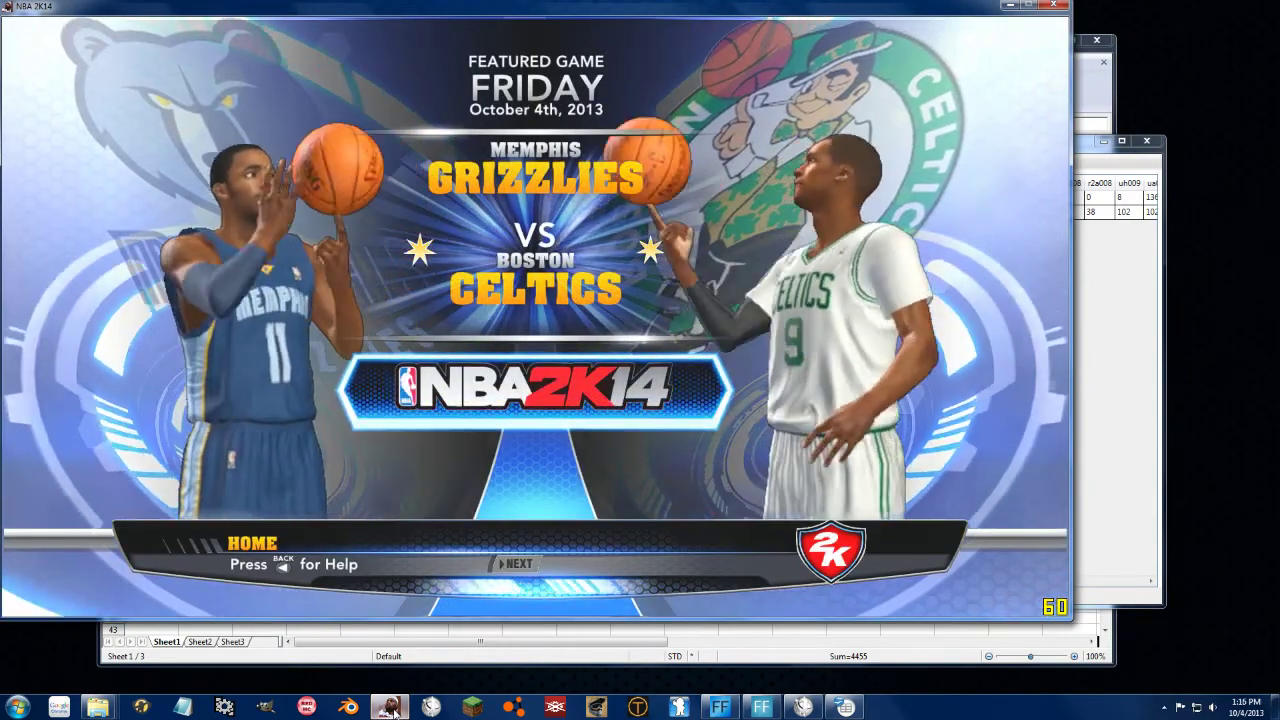
Return to Hex on Steroids and load the 2K14 iff CFs - Names roster profile
left_click(1009, 5)
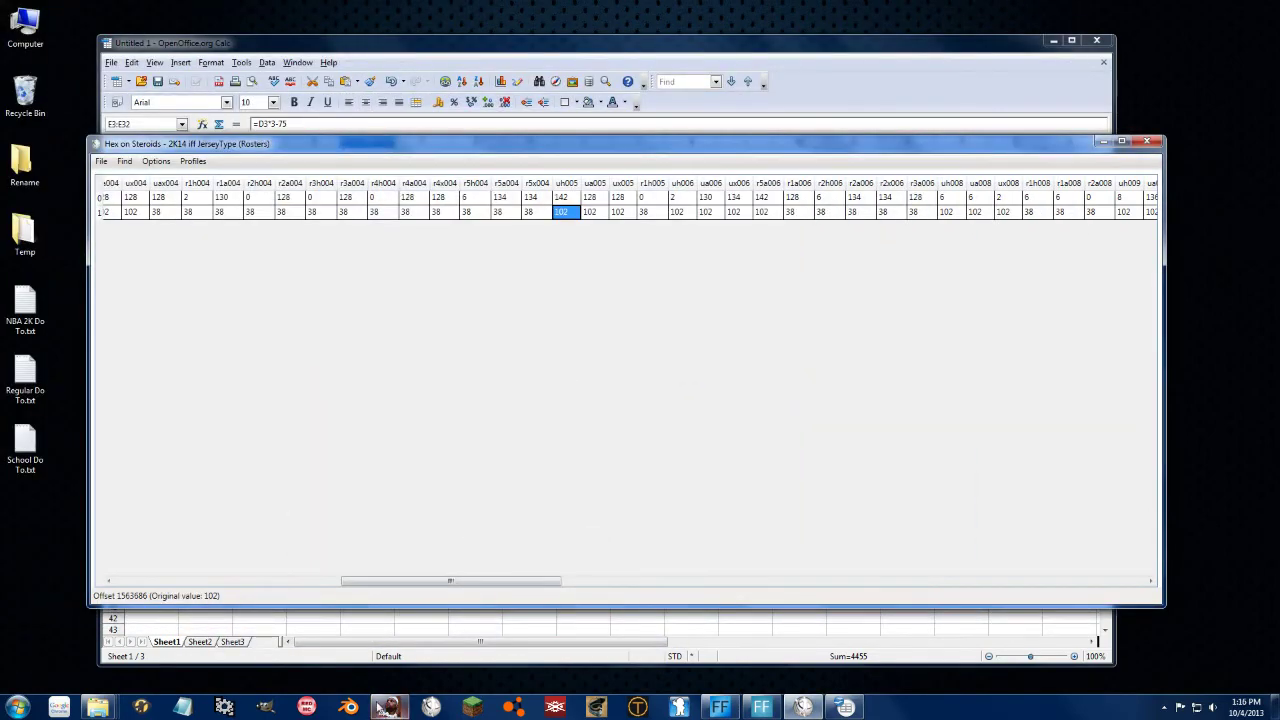
left_click(389, 707)
left_click(1005, 5)
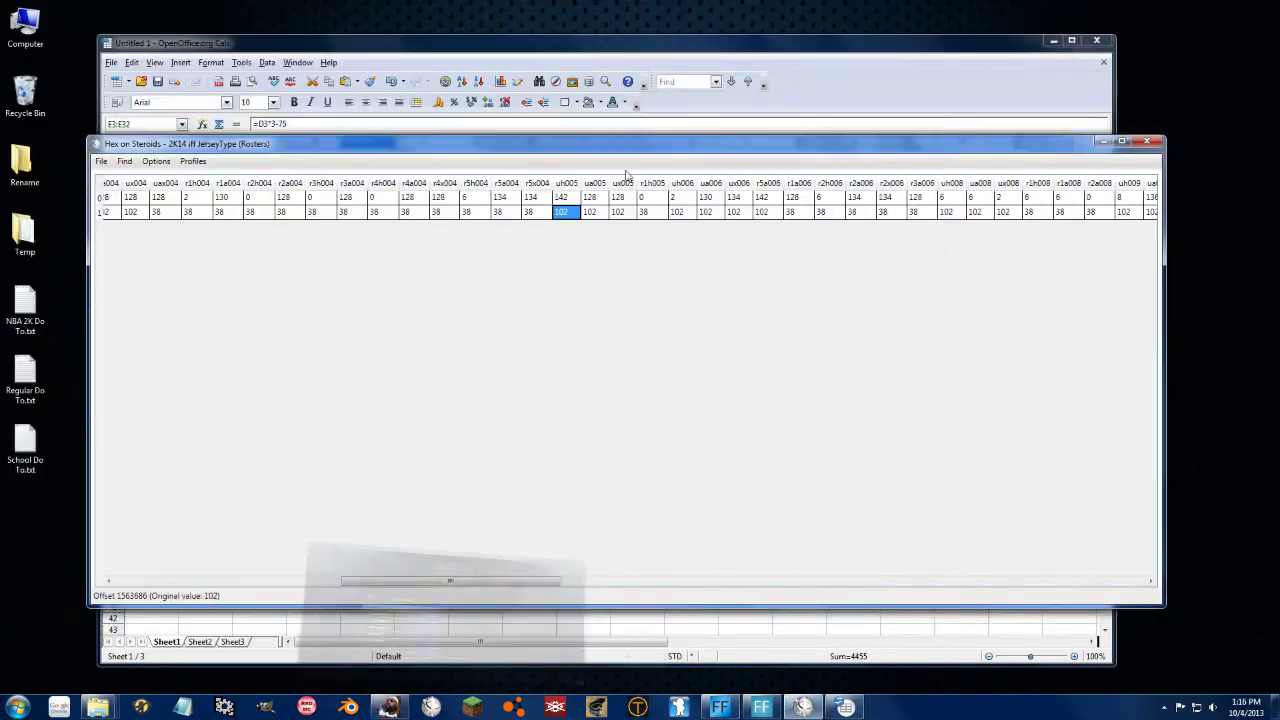
left_click(193, 161)
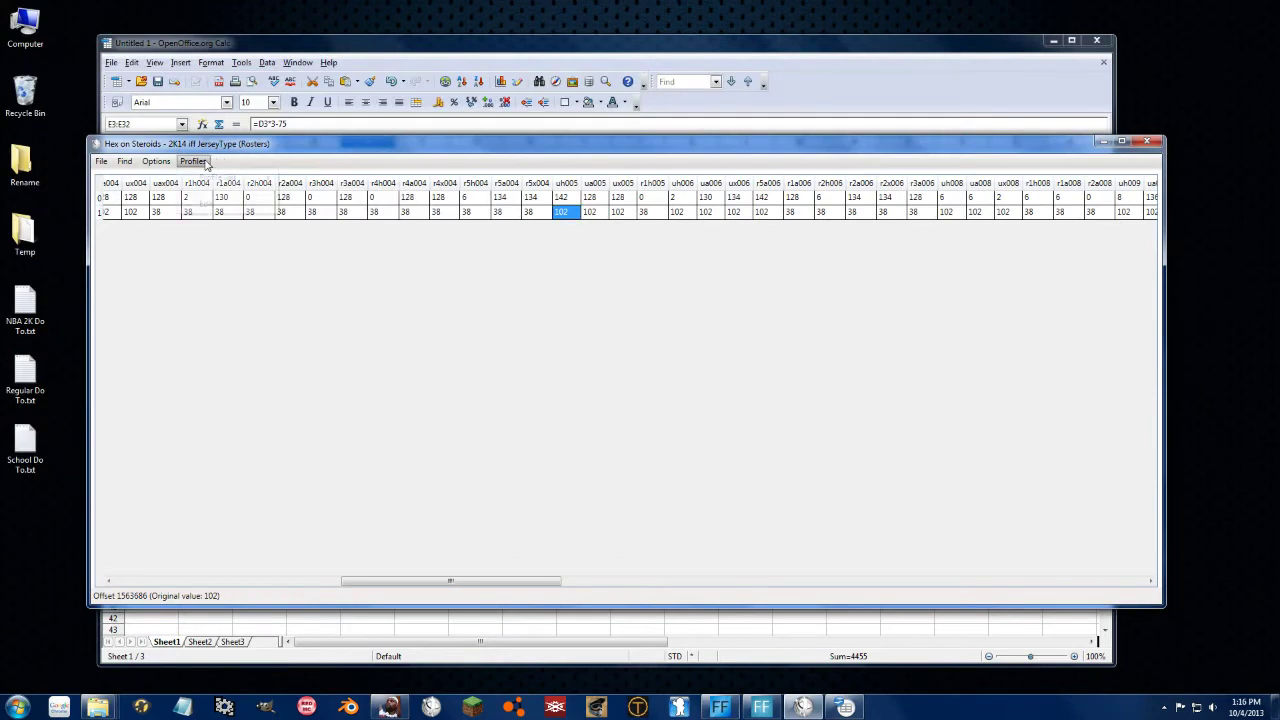
mouse_move(240, 177)
mouse_move(329, 293)
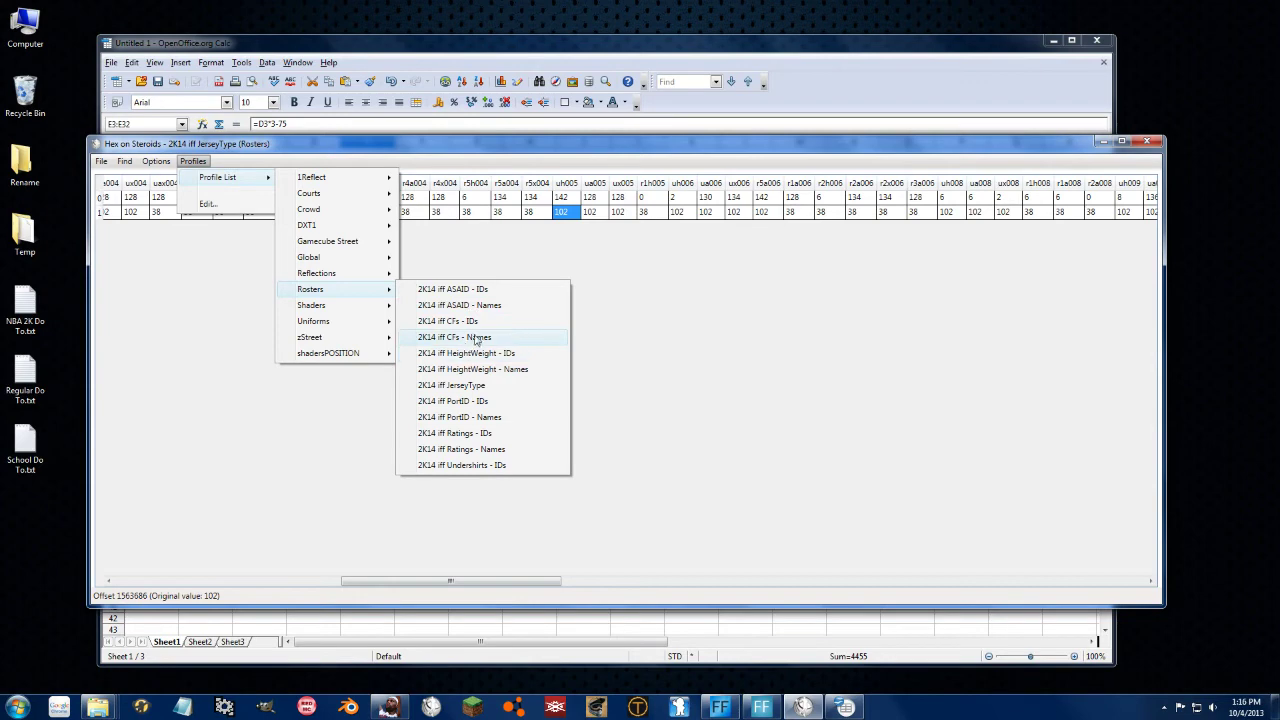
left_click(483, 337)
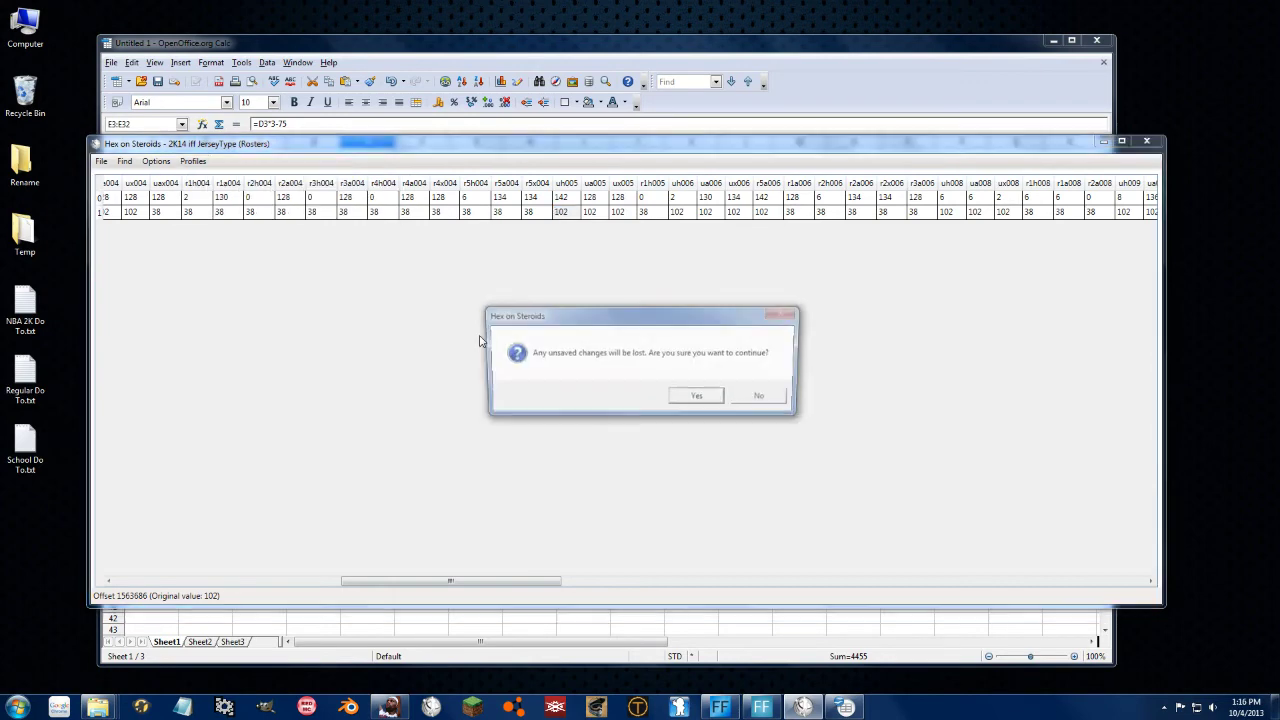
left_click(690, 396)
Open roster.iff from the NBA 2K14 folder with the CFs - Names profile
left_click(101, 162)
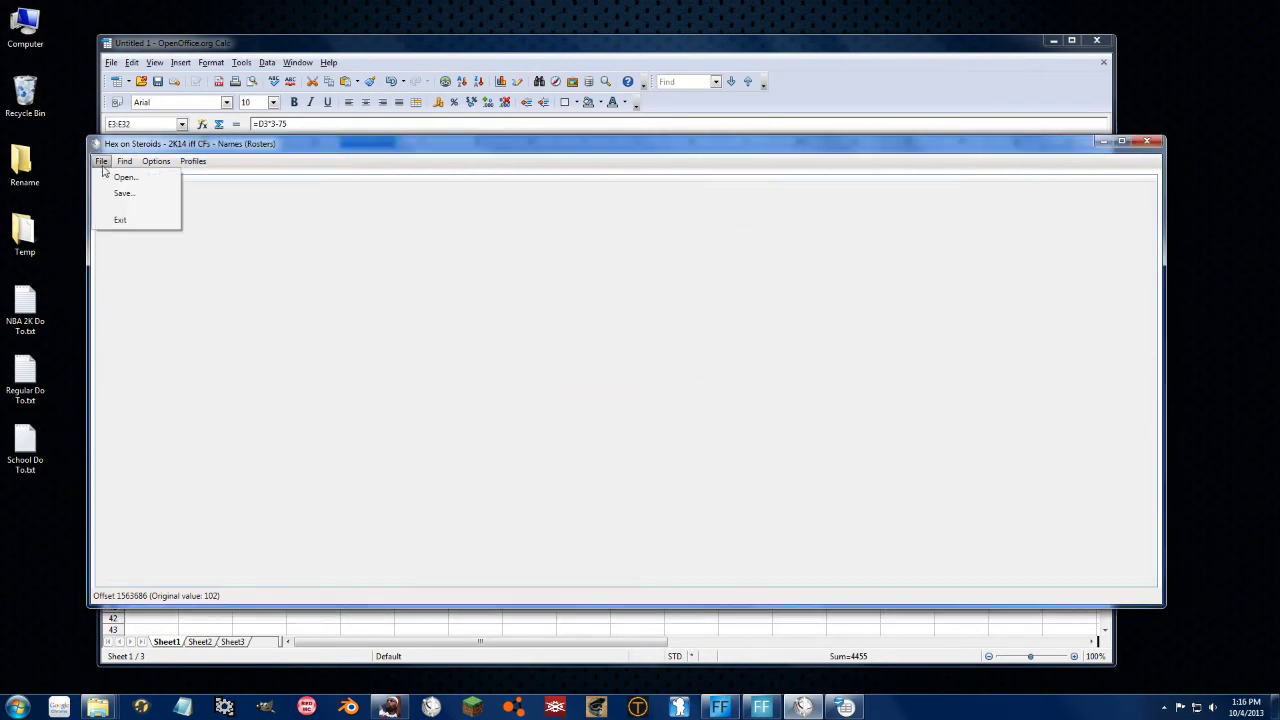
left_click(106, 180)
left_click(312, 274)
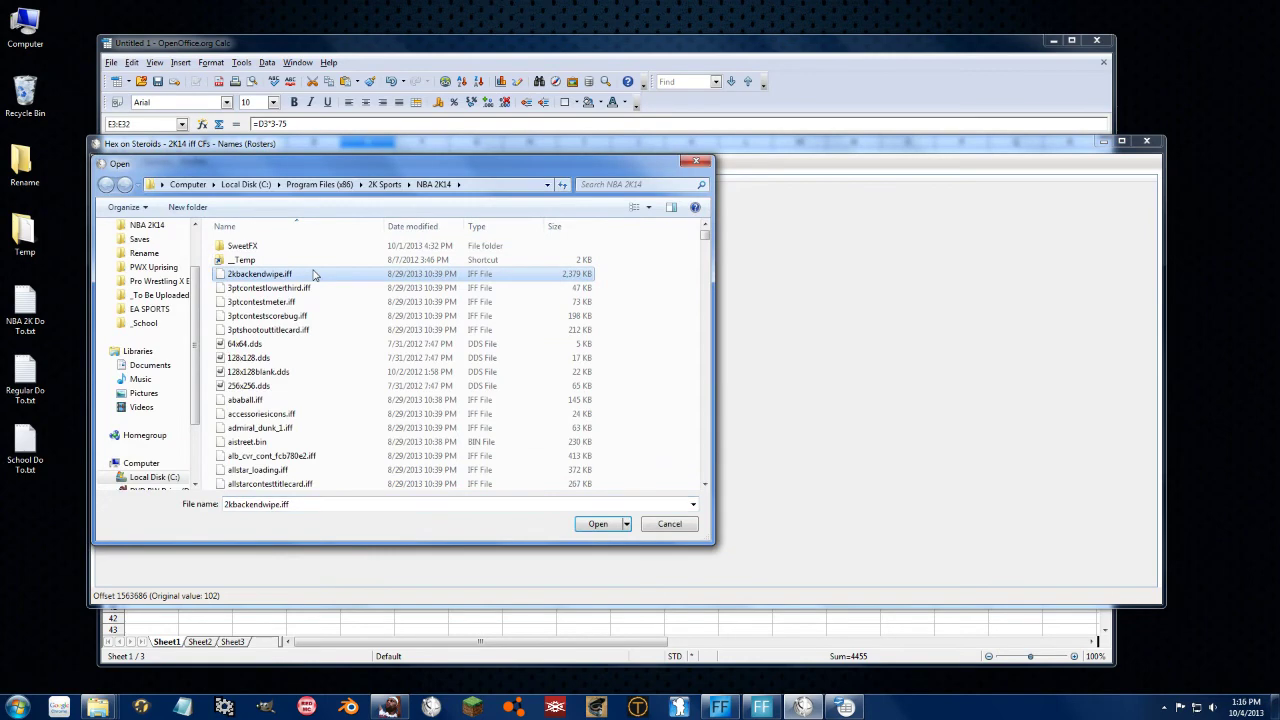
key("r")
double_click(312, 274)
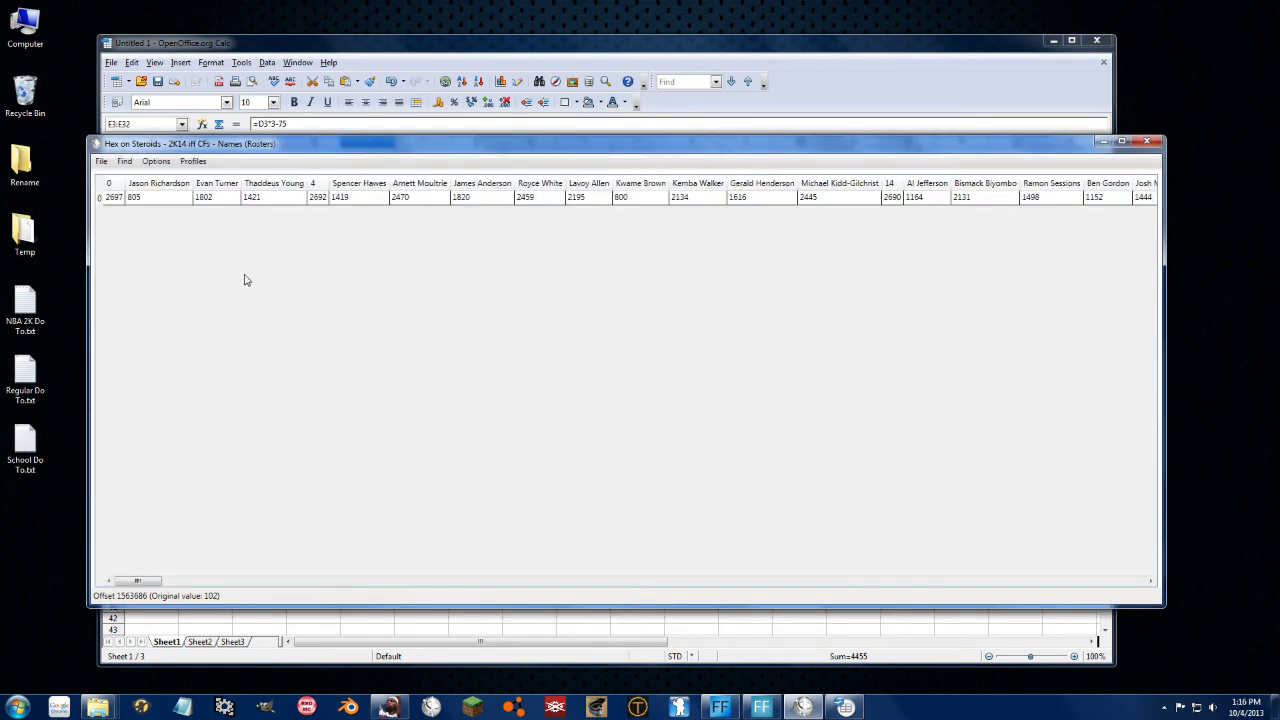
Set Rajon Rondo's CF value to 2353
left_click_drag(137, 583, 323, 583)
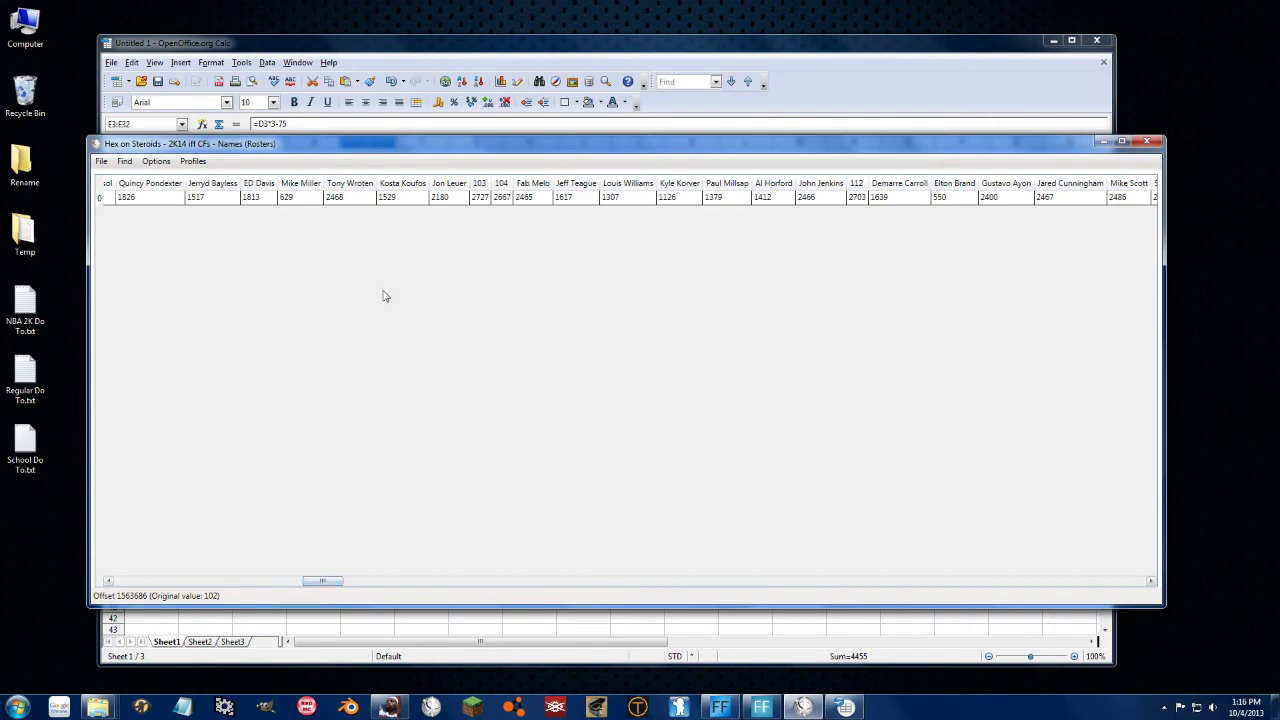
left_click_drag(327, 583, 236, 585)
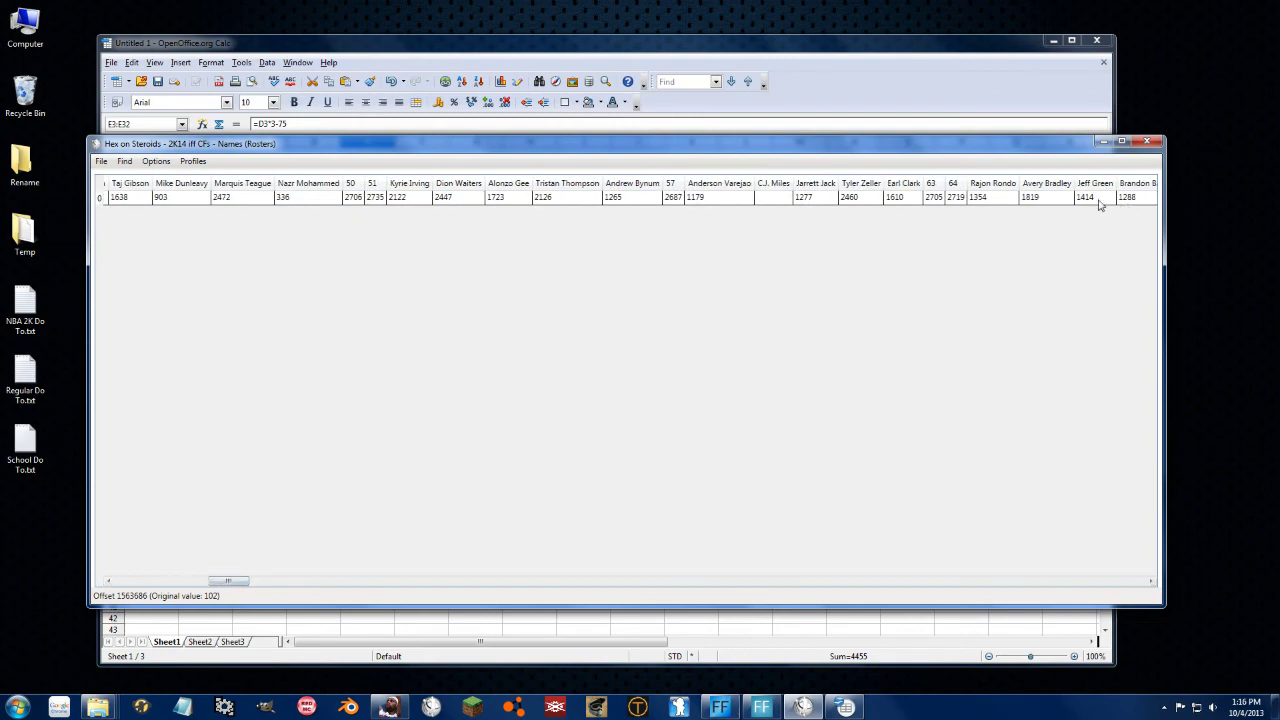
left_click(977, 198)
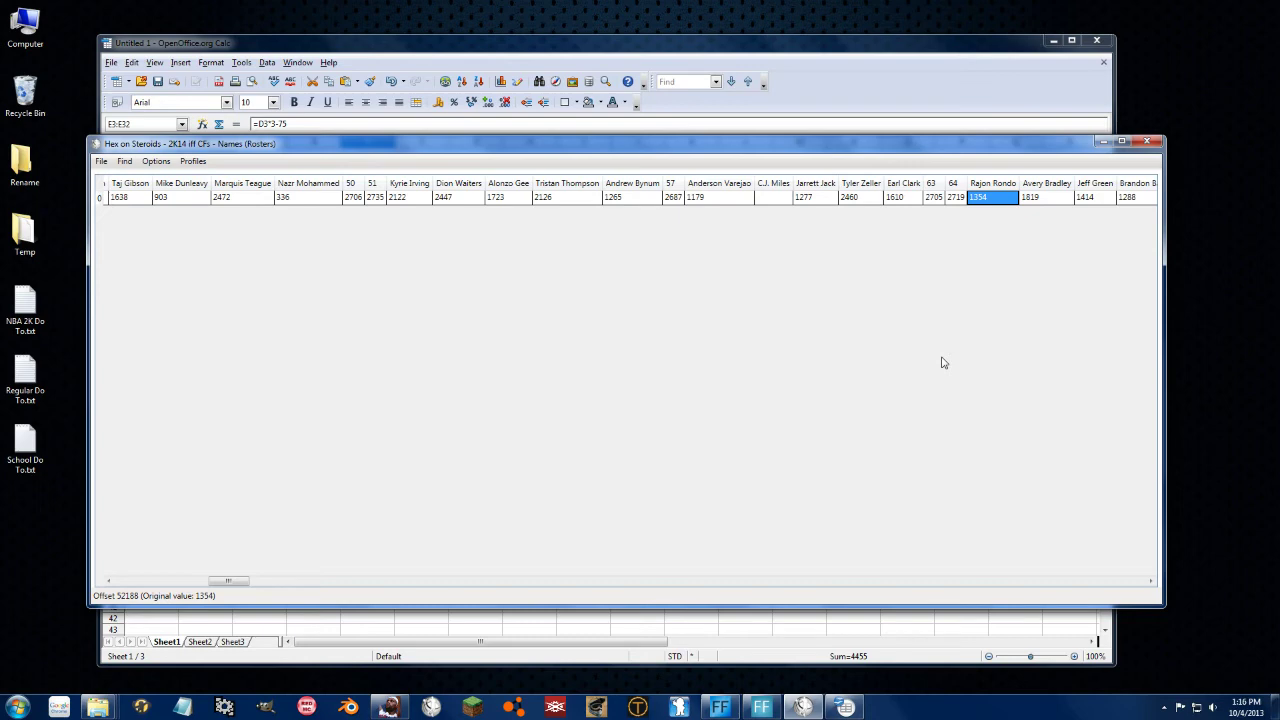
type("2353")
key("Return")
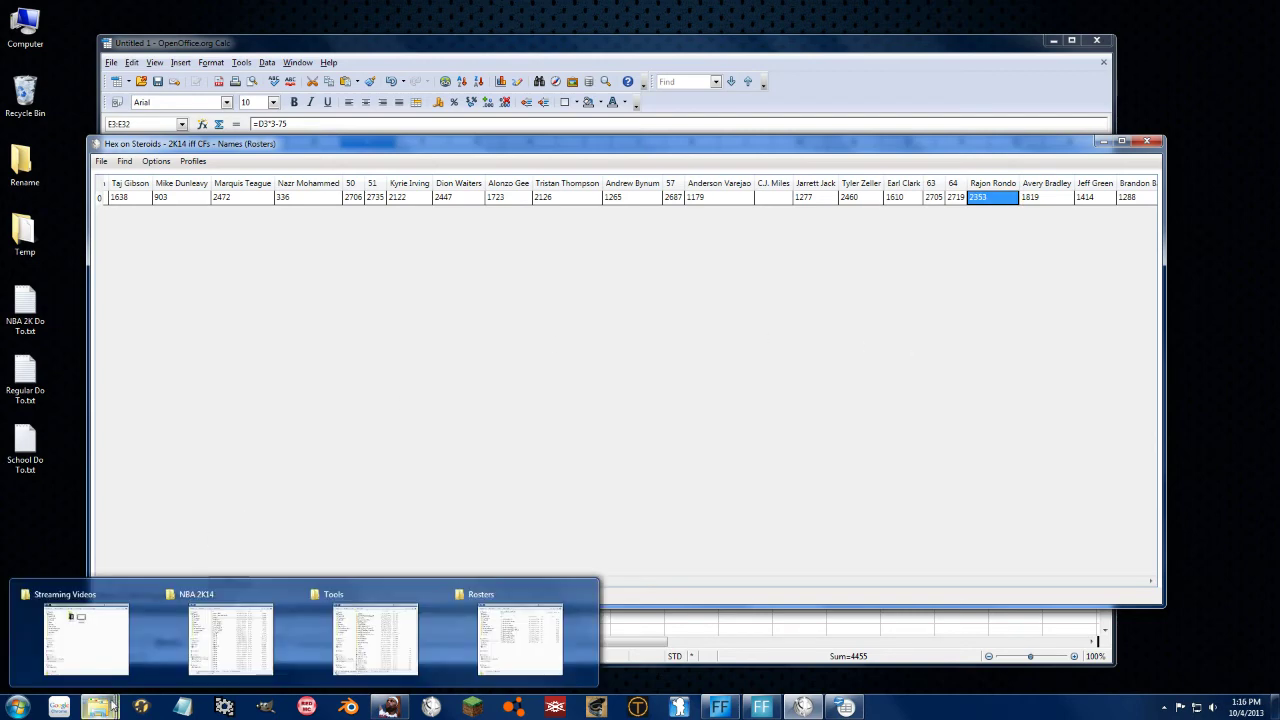
Save the CF change over the existing roster.iff in the NBA 2K14 folder
left_click(101, 161)
left_click(115, 194)
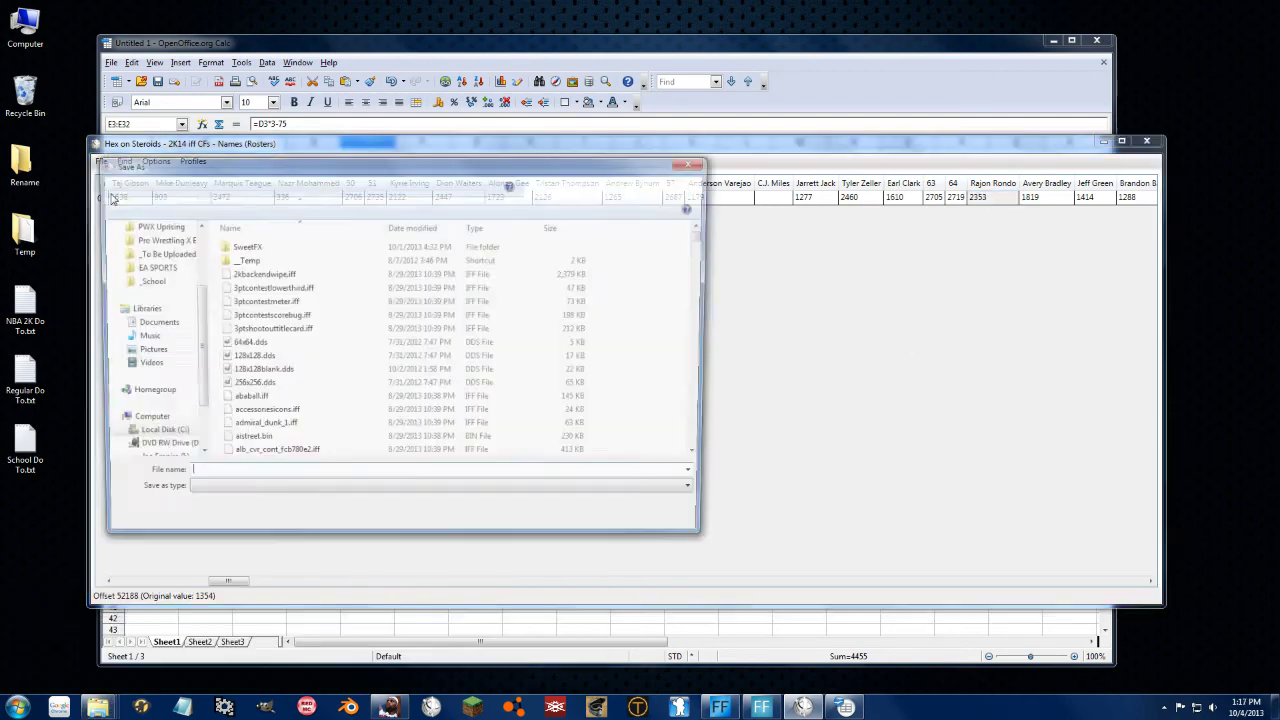
scroll(420, 420, "down", 5)
key("Down")
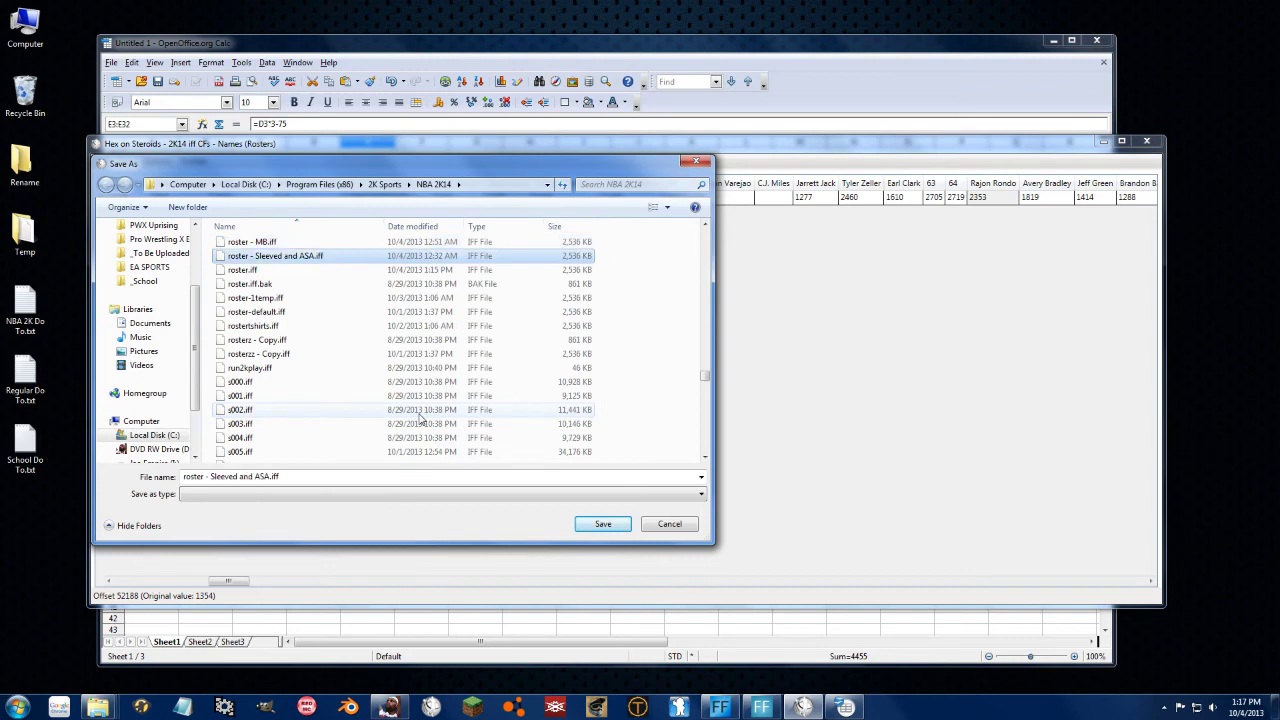
key("Down")
key("Return")
key("Return")
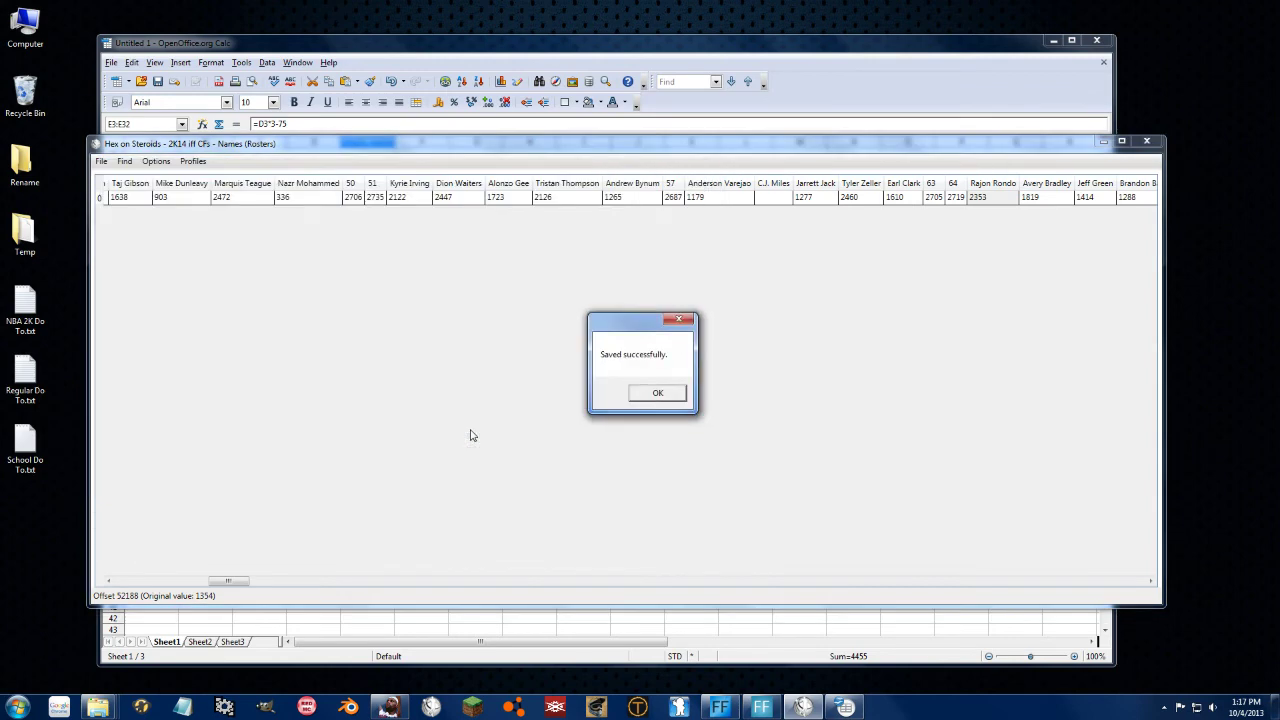
key("Return")
Switch to NBA 2K14 and reset the roster to load the edited cyberface assignment
left_click(389, 707)
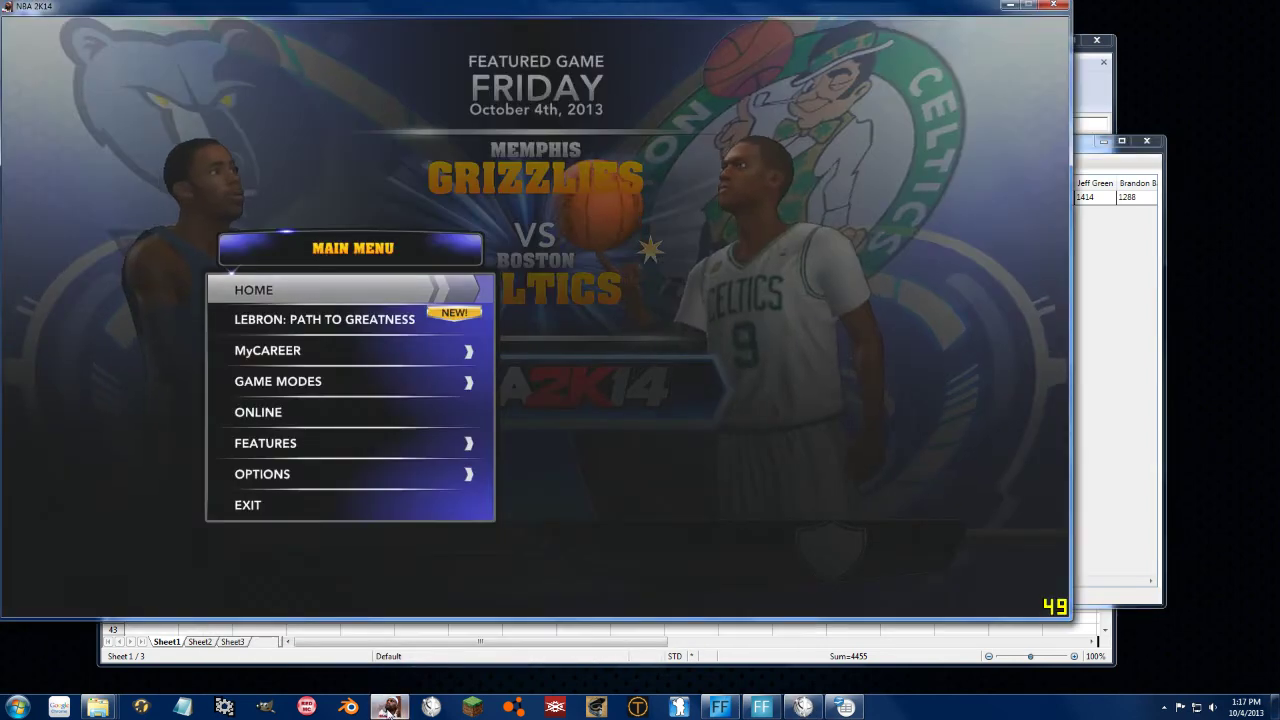
key("Return")
key("Up")
key("Return")
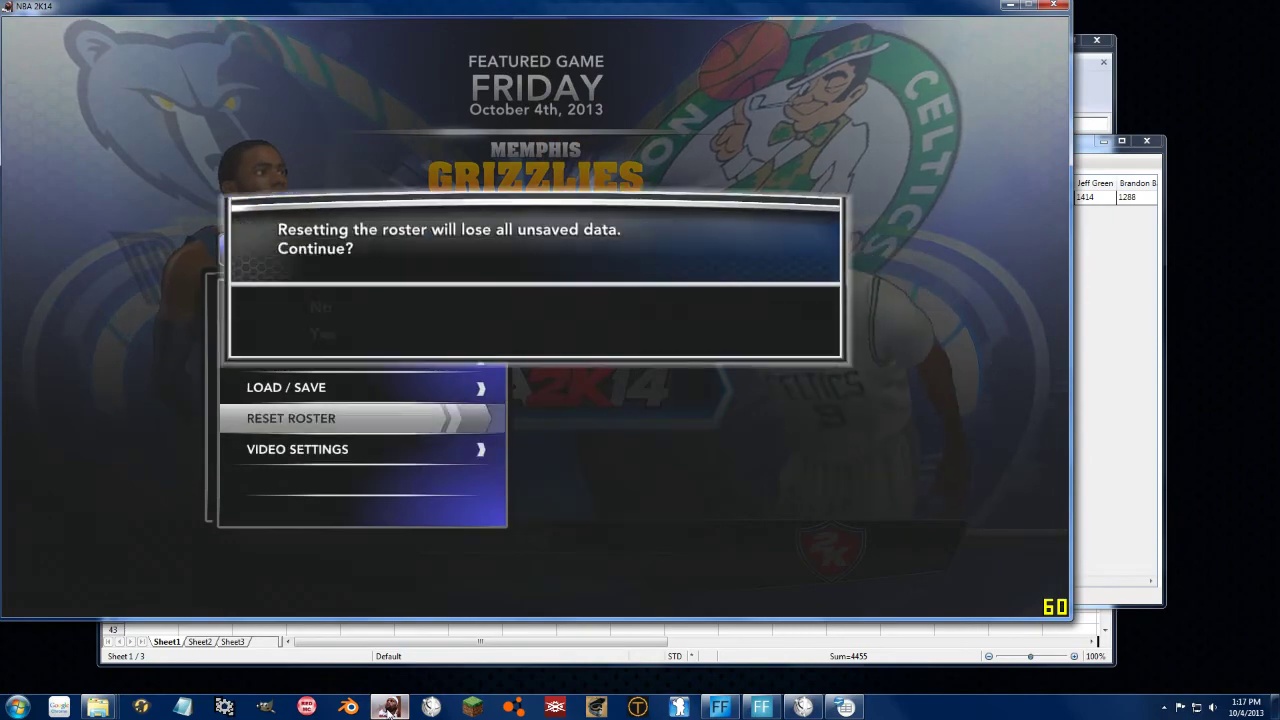
key("Return")
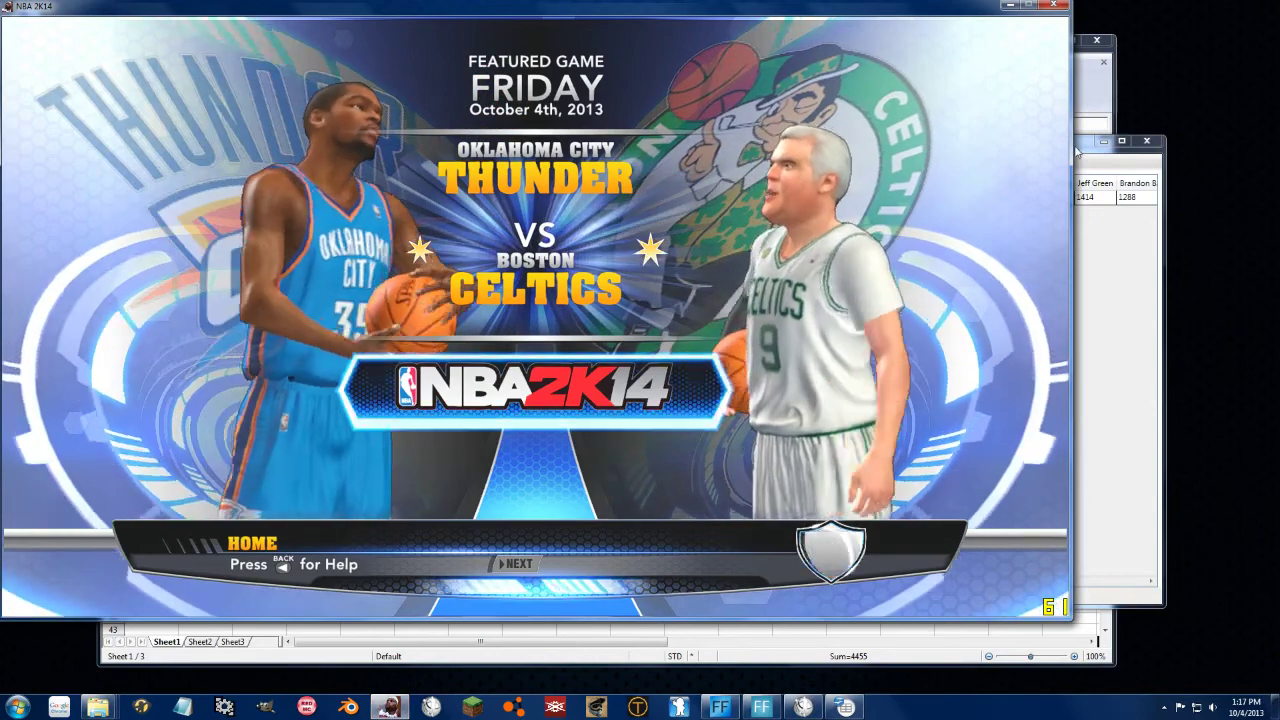
Return to Hex on Steroids and bring up the list of available roster profiles
key("alt+Tab")
left_click(186, 162)
mouse_move(262, 177)
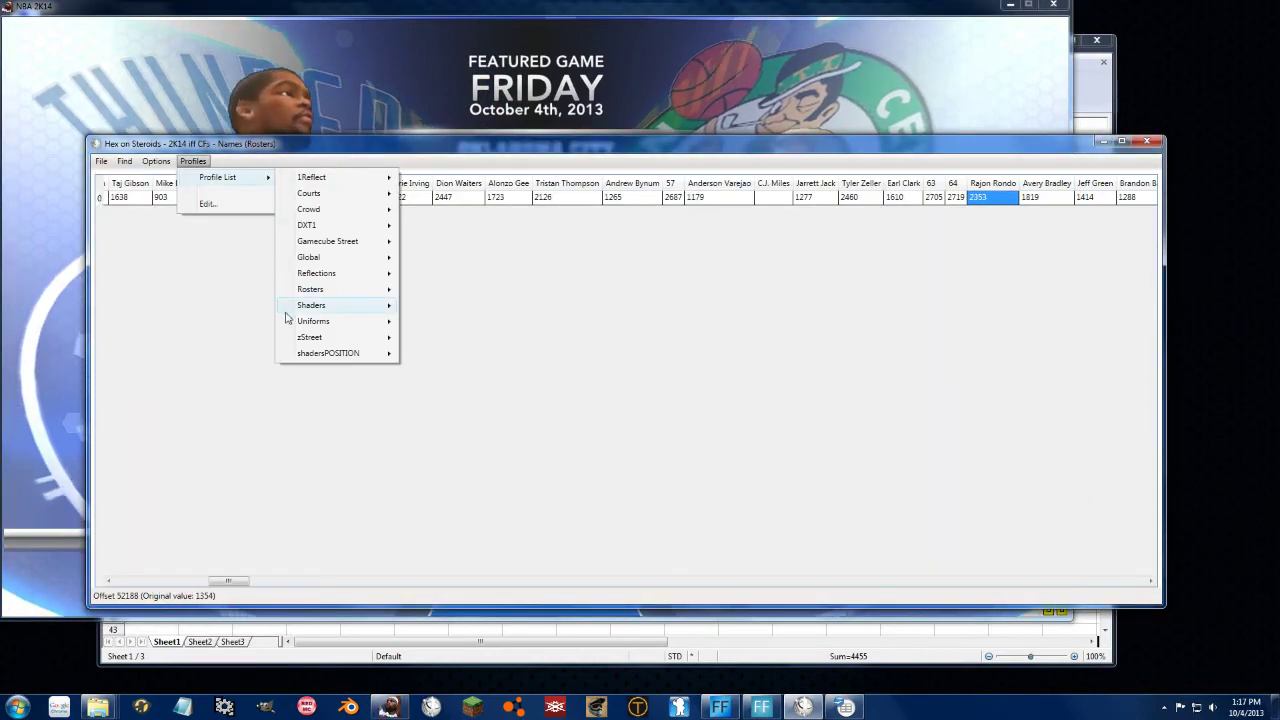
mouse_move(315, 295)
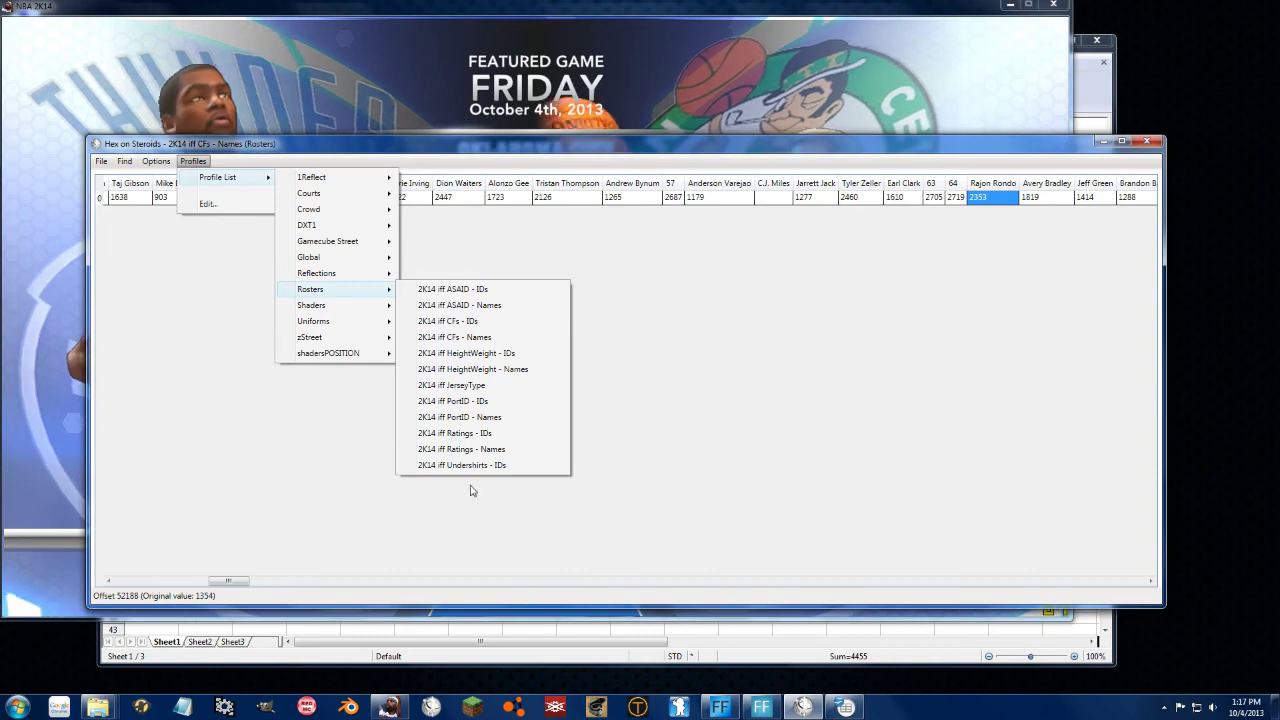